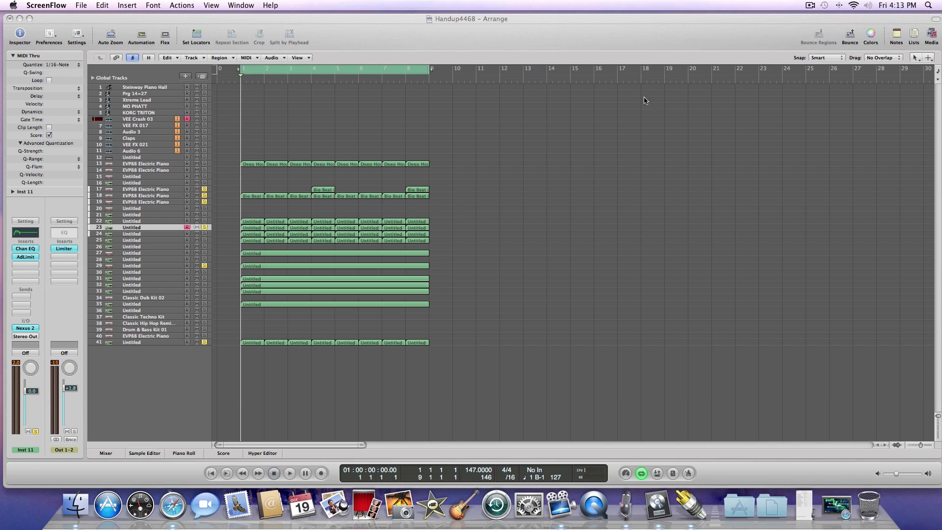
Play the project from before bar 1 and solo and select tracks 32 and 33
{"action": "key", "text": "comma"}
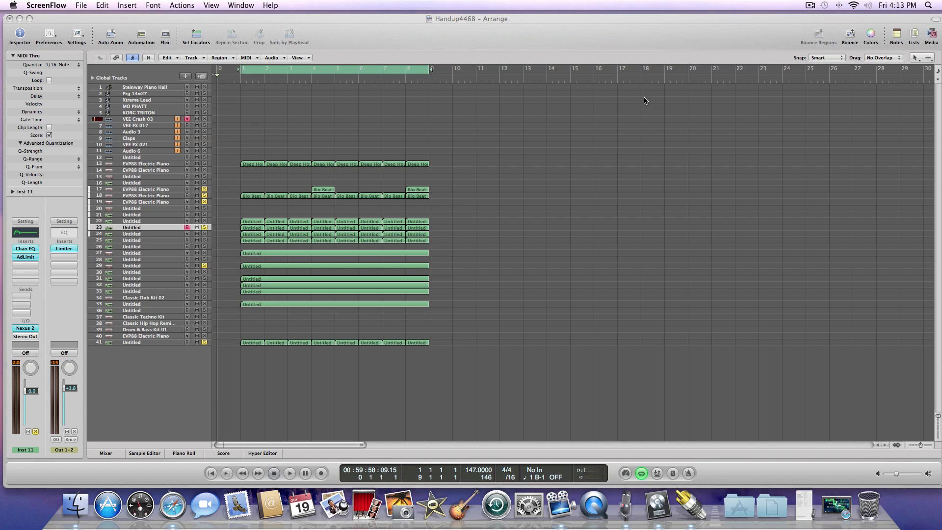
{"action": "key", "text": "space"}
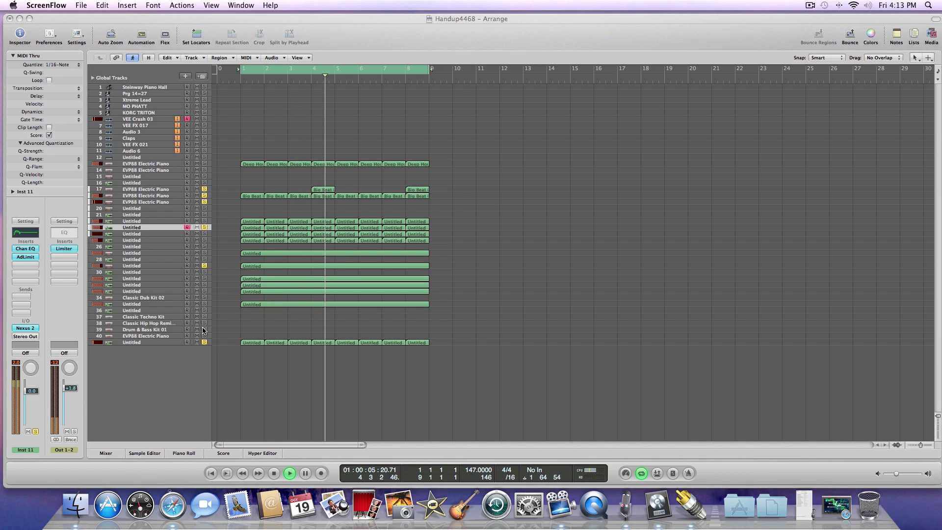
{"action": "left_click", "coordinate": [204, 291]}
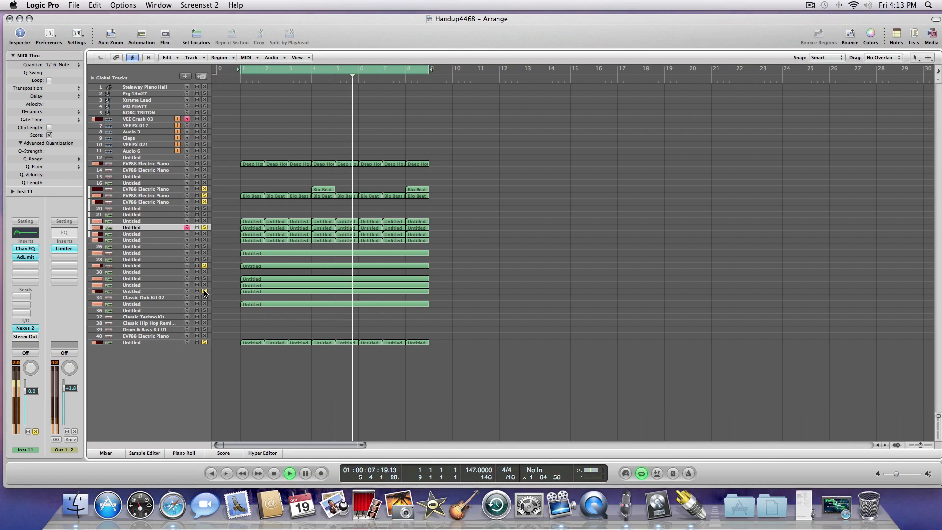
{"action": "left_click", "coordinate": [206, 291]}
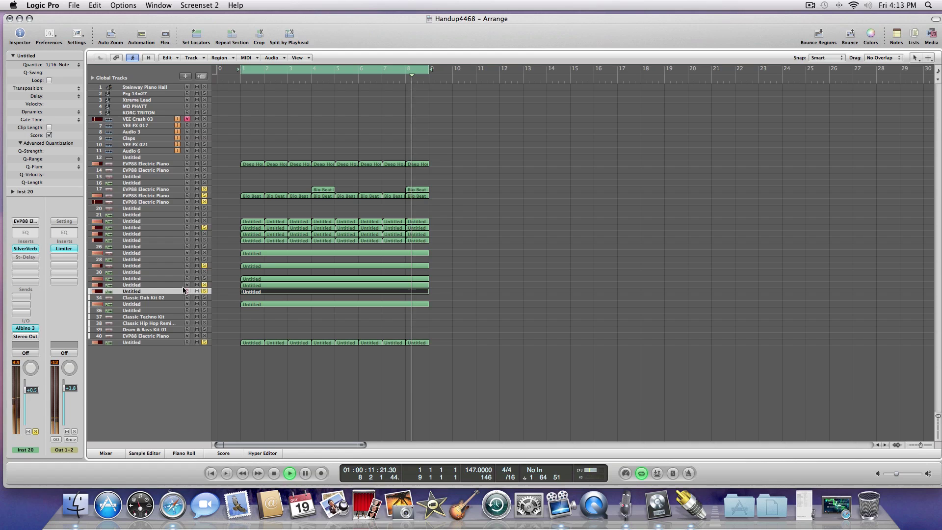
{"action": "left_click", "coordinate": [181, 286]}
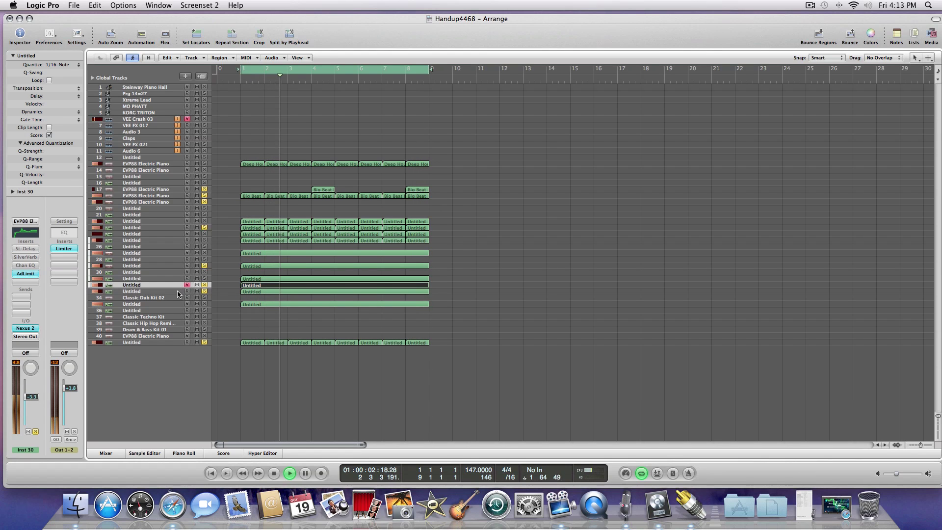
{"action": "left_click", "coordinate": [177, 292]}
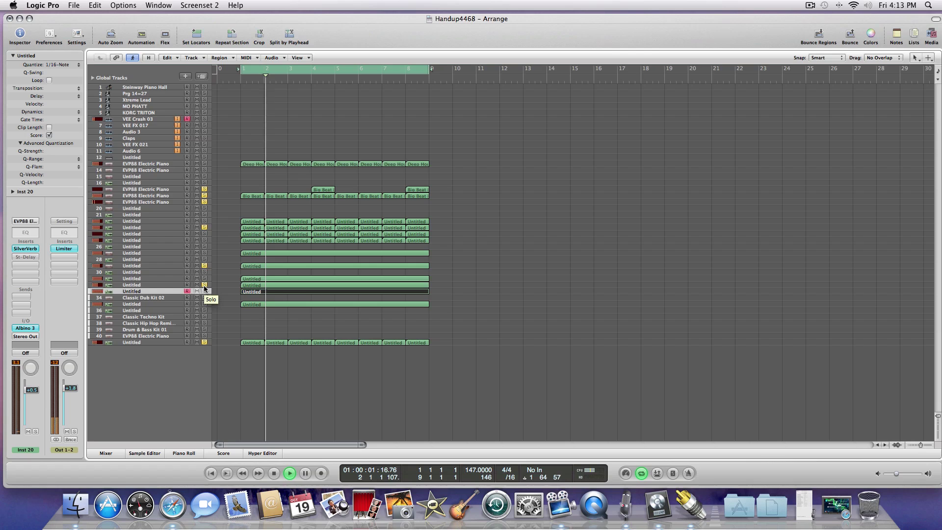
Clear solos on tracks 32, 29, 24 and 18, leaving track 23 soloed and selected
{"action": "left_click", "coordinate": [204, 285]}
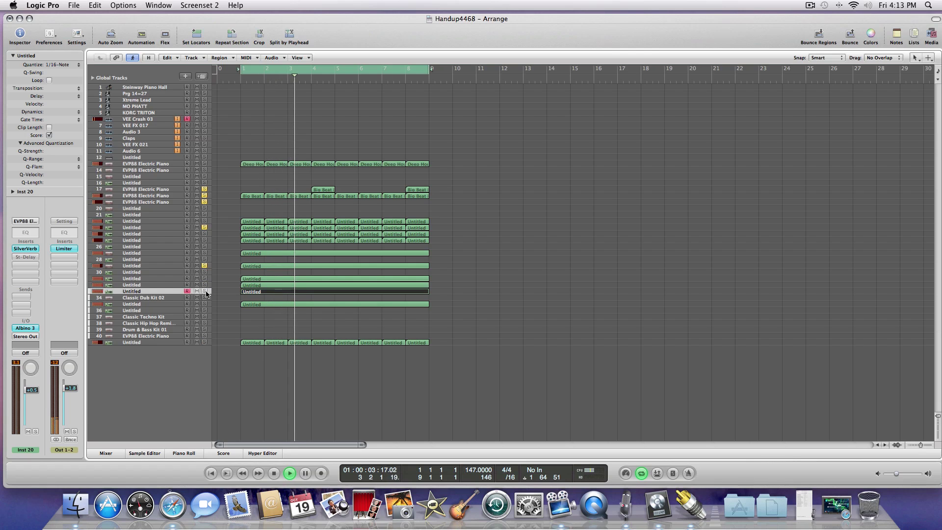
{"action": "left_click", "coordinate": [204, 265]}
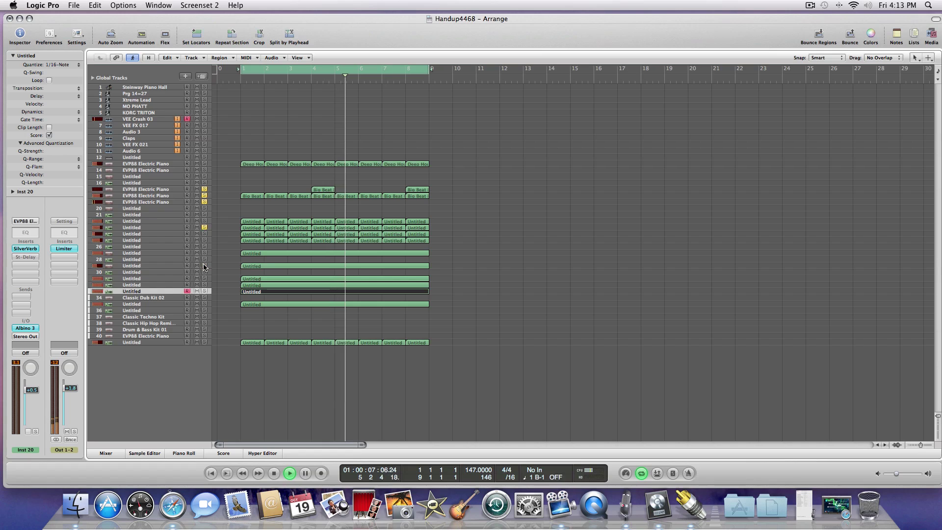
{"action": "left_click", "coordinate": [205, 228]}
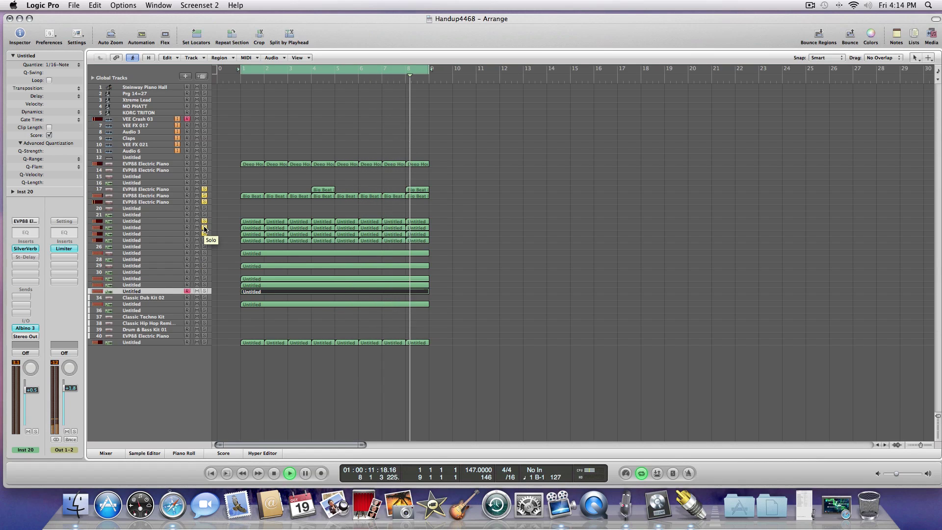
{"action": "left_click", "coordinate": [205, 234]}
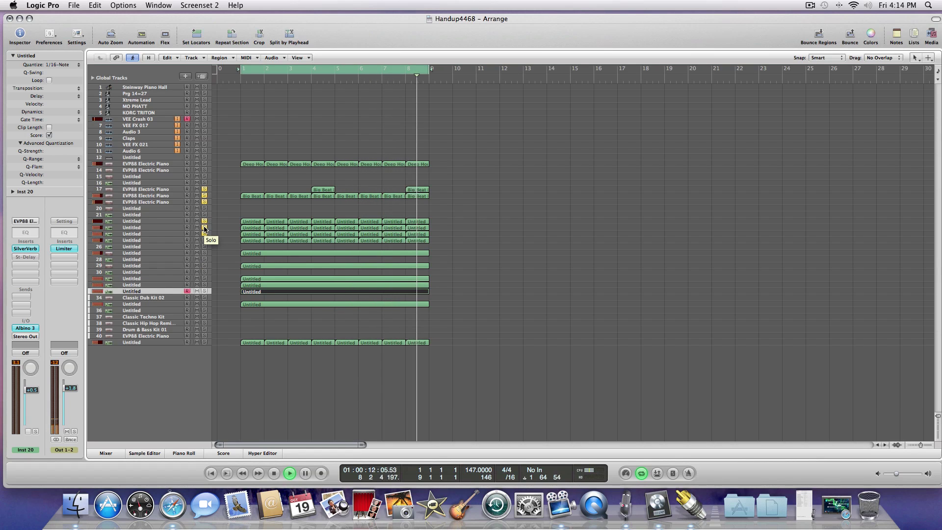
{"action": "left_click", "coordinate": [206, 195]}
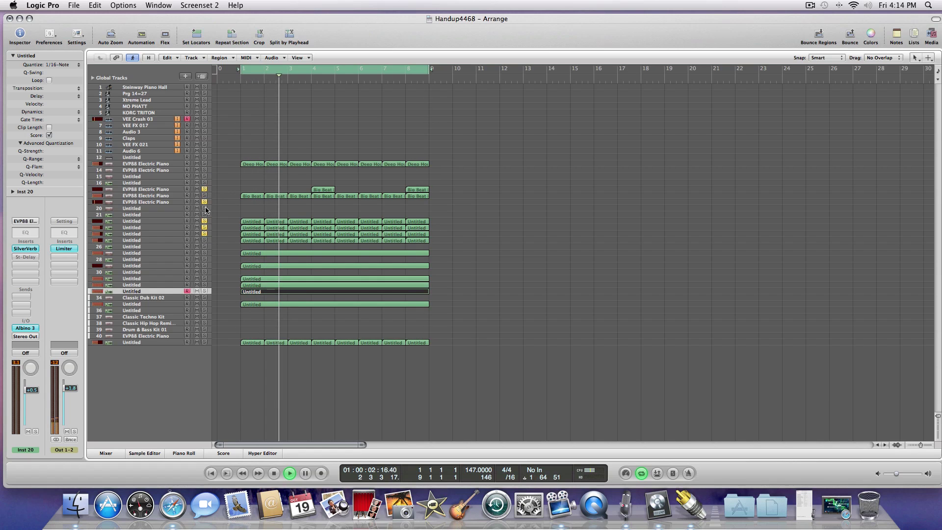
{"action": "left_click", "coordinate": [206, 202]}
{"action": "left_click", "coordinate": [205, 190]}
{"action": "left_click", "coordinate": [205, 227]}
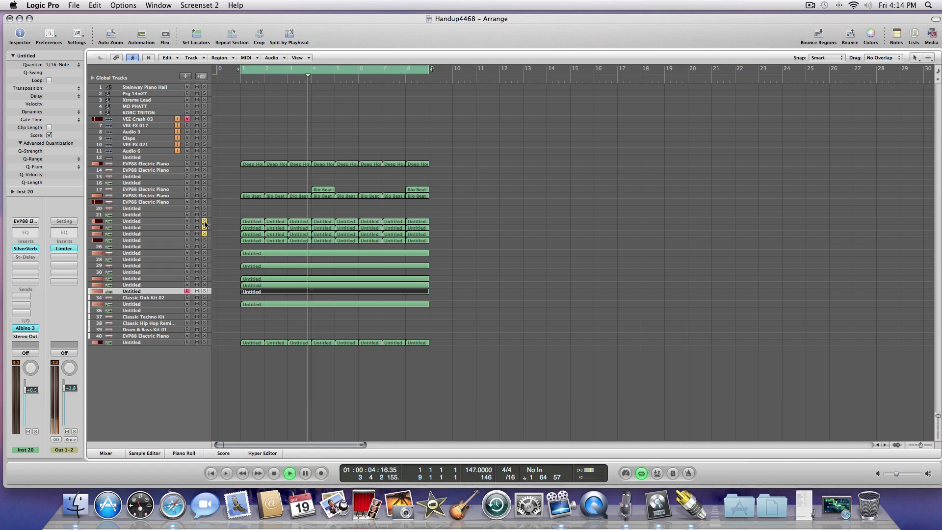
{"action": "left_click", "coordinate": [205, 228]}
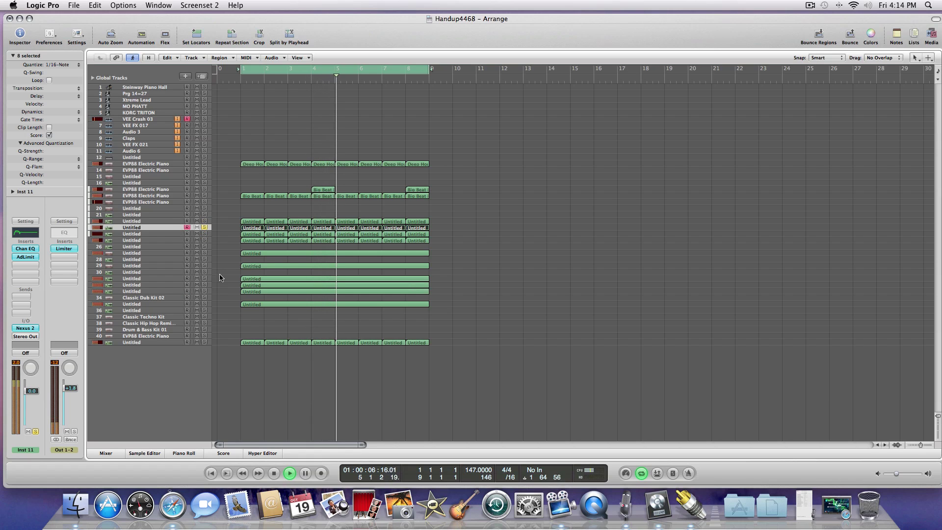
Stop the project and rewind the playhead to bar 1
{"action": "double_click", "coordinate": [275, 473]}
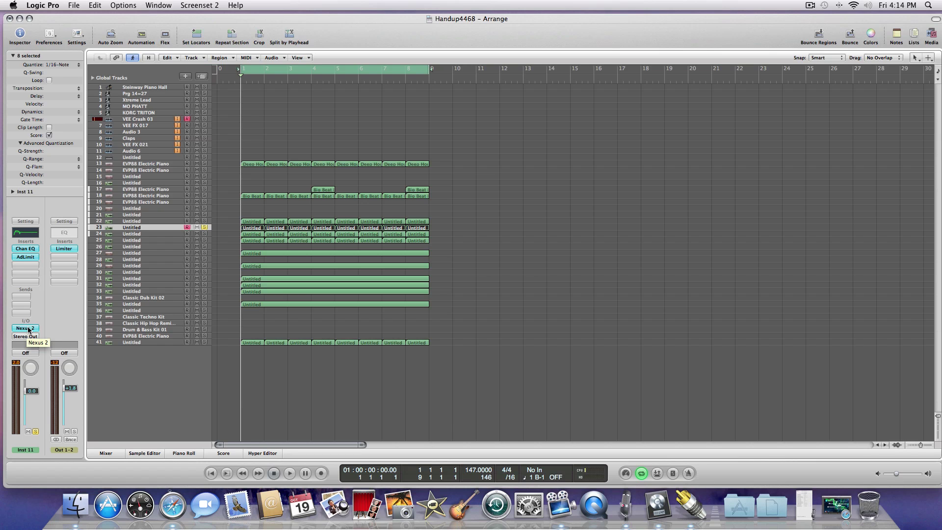
Open track 23's Nexus 2, browse the HandsUp-Electro Bass library category, then reopen the window
{"action": "left_click", "coordinate": [28, 328]}
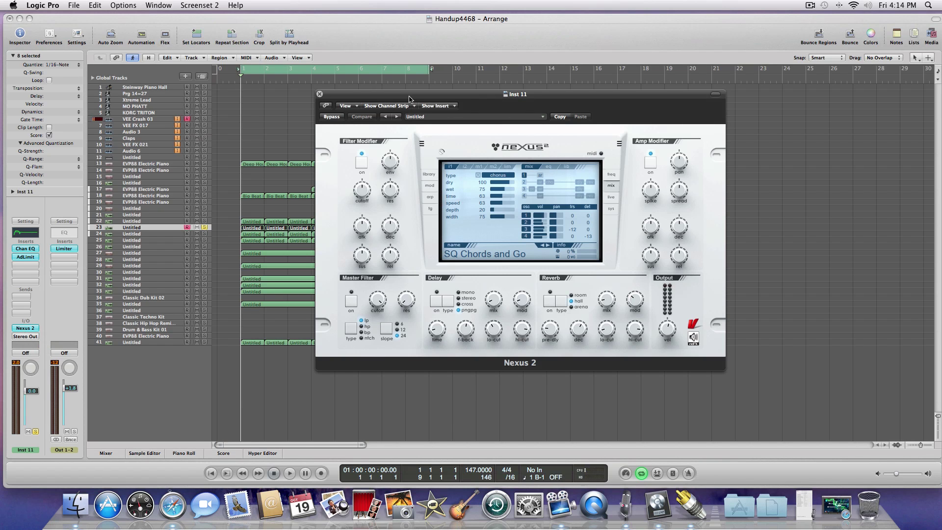
{"action": "left_click_drag", "start_coordinate": [409, 96], "coordinate": [407, 121]}
{"action": "left_click", "coordinate": [427, 197]}
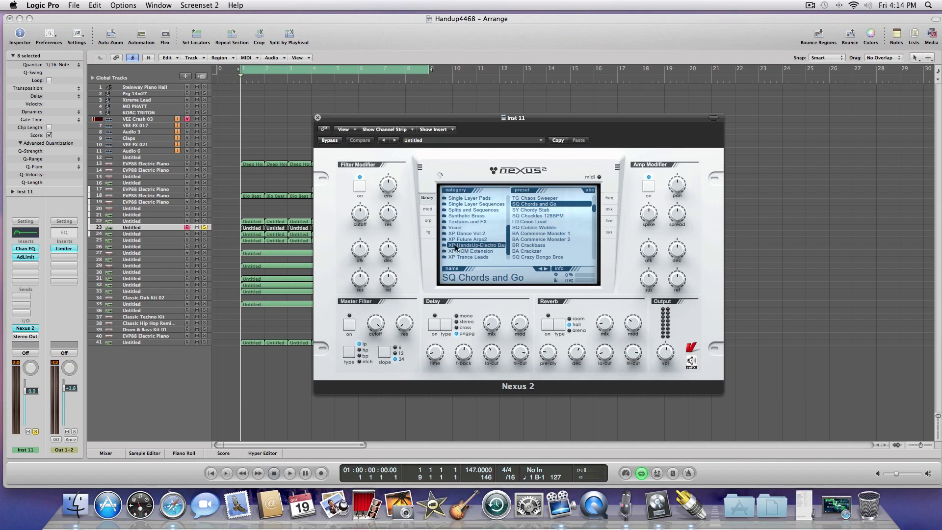
{"action": "left_click", "coordinate": [465, 246]}
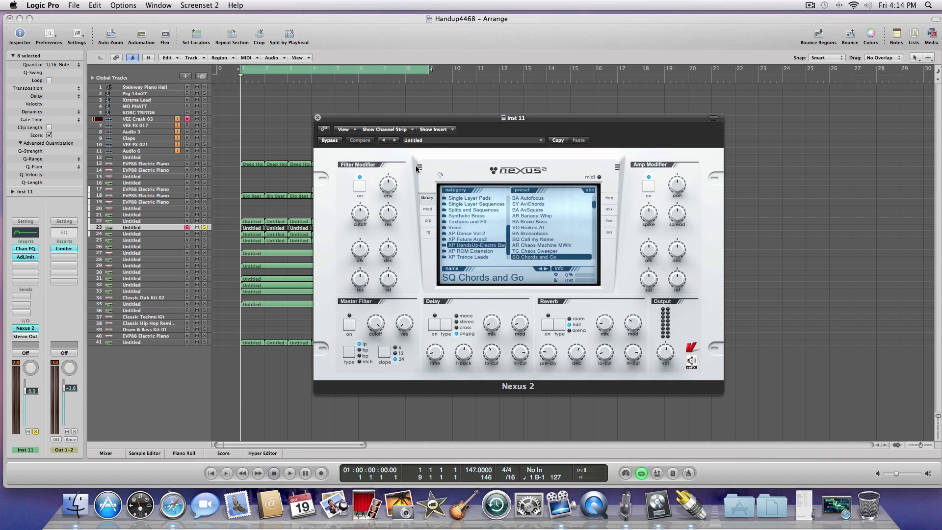
{"action": "left_click", "coordinate": [318, 119]}
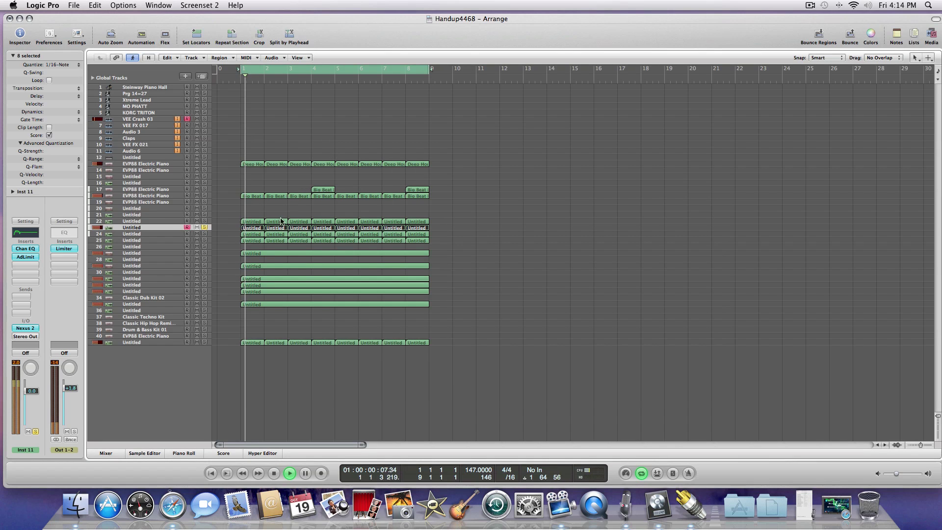
{"action": "left_click", "coordinate": [19, 328]}
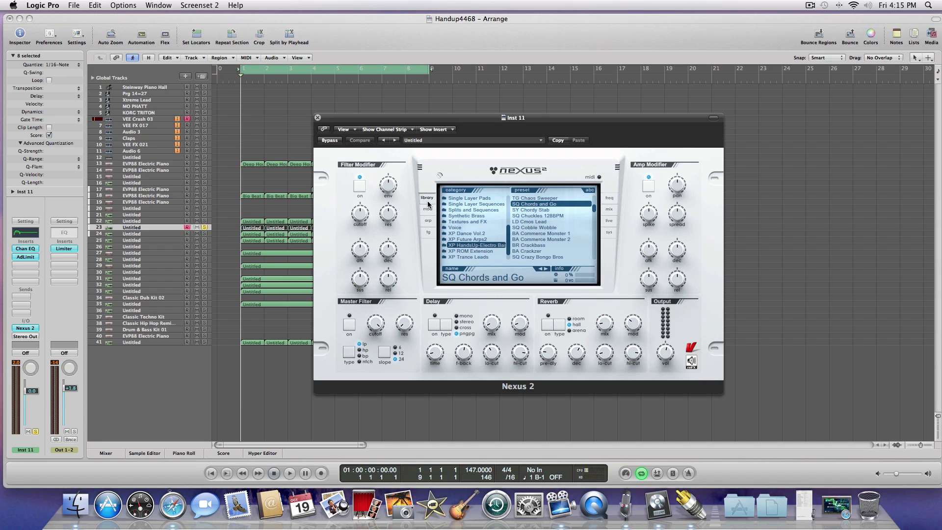
Switch Nexus 2 to its Mix page and toggle the layer 1 routing
{"action": "left_click", "coordinate": [611, 211]}
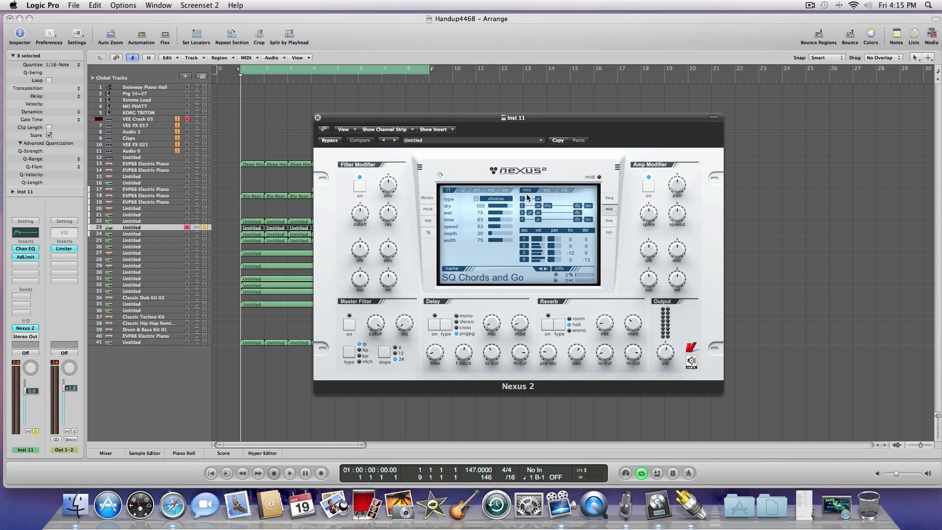
{"action": "left_click", "coordinate": [524, 200]}
Toggle the Nexus 2 mix routings until rows 1 through 4 are all enabled
{"action": "left_click", "coordinate": [522, 221]}
{"action": "left_click", "coordinate": [521, 213]}
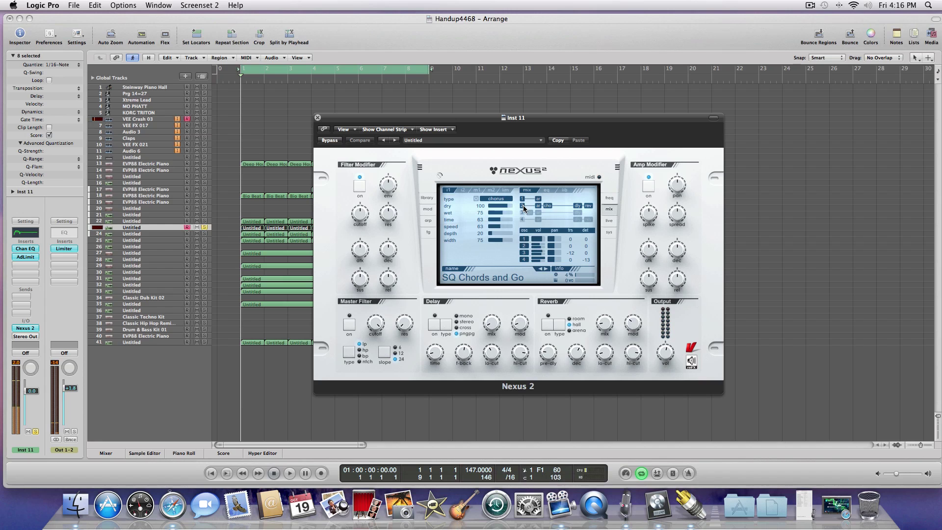
{"action": "left_click", "coordinate": [524, 209]}
{"action": "left_click", "coordinate": [525, 209]}
{"action": "left_click", "coordinate": [523, 200]}
{"action": "left_click", "coordinate": [522, 213]}
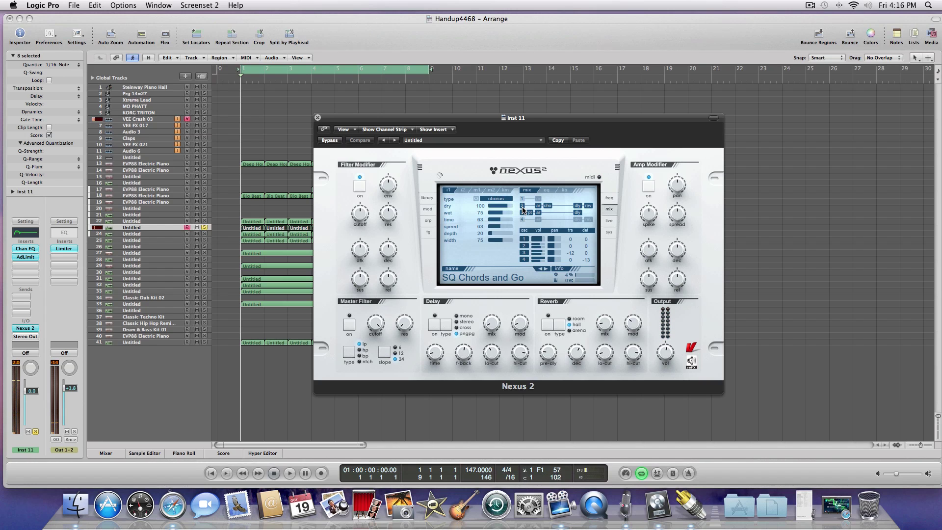
{"action": "left_click", "coordinate": [522, 207]}
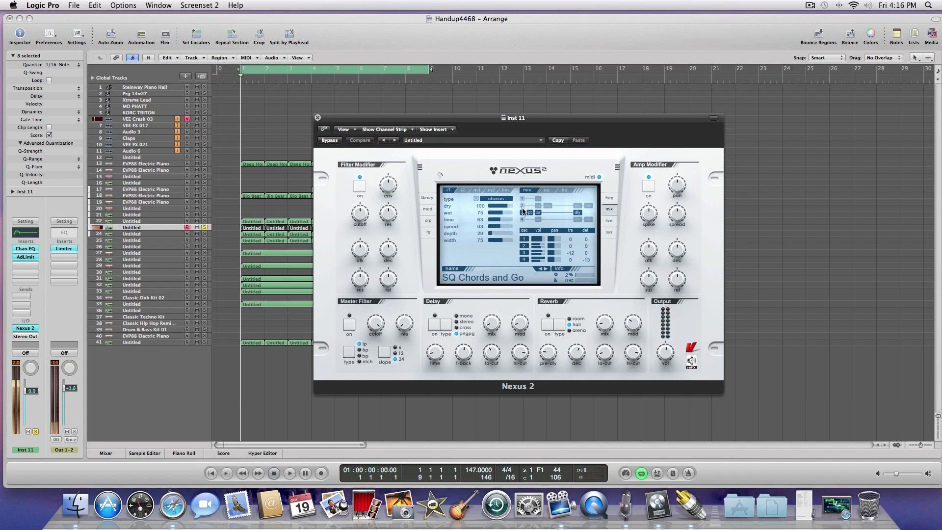
{"action": "left_click", "coordinate": [523, 207]}
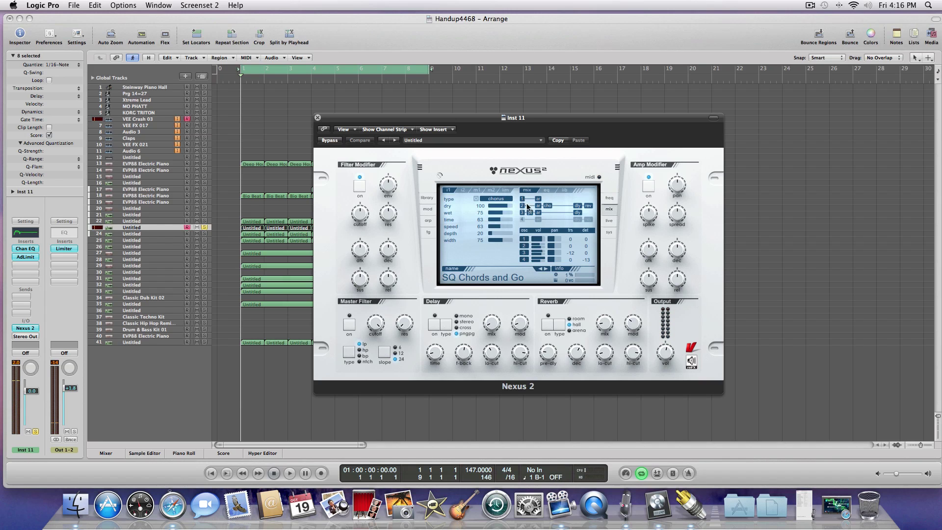
{"action": "left_click", "coordinate": [523, 219]}
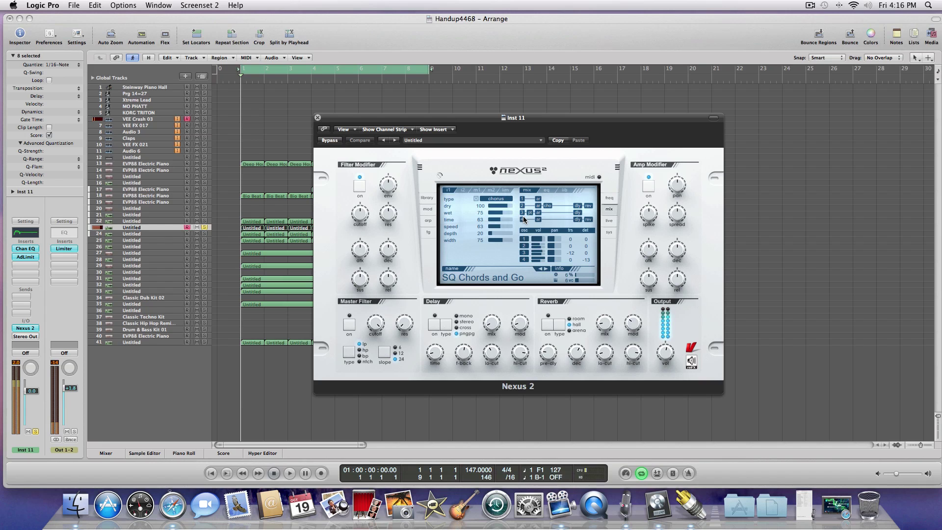
Disable Nexus 2 effect routings 4, 3 and 2 and close the plugin window
{"action": "left_click", "coordinate": [522, 220]}
{"action": "left_click", "coordinate": [522, 214]}
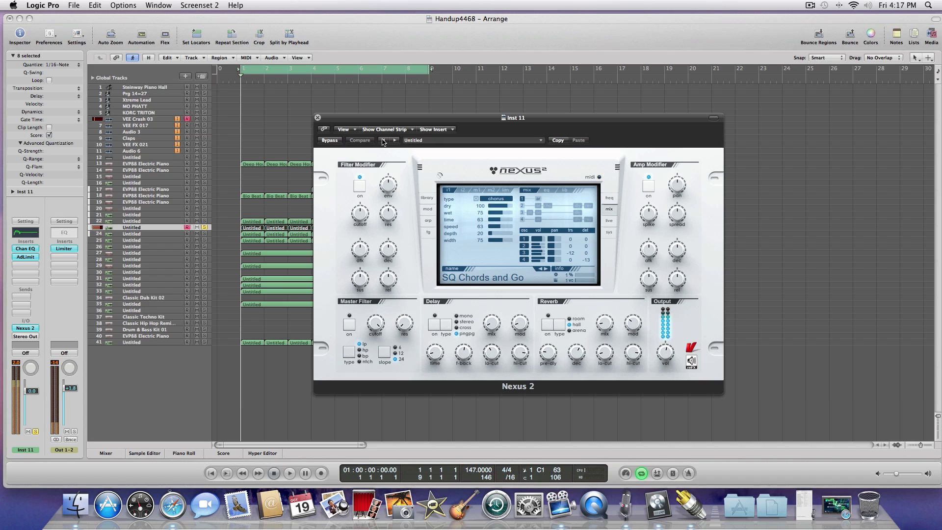
{"action": "left_click", "coordinate": [317, 117]}
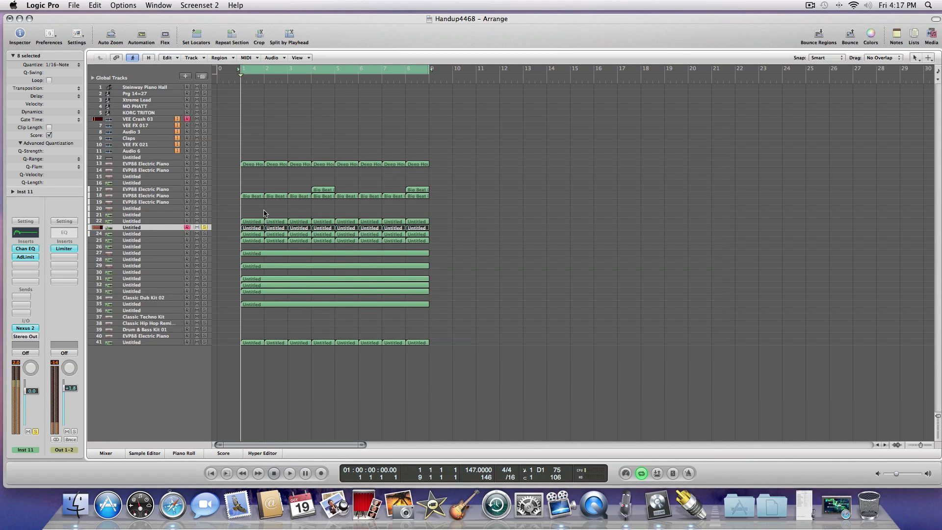
Open track 23's first region in the Piano Roll, delete a note and undo the deletion
{"action": "key", "text": "super+shift+a"}
{"action": "double_click", "coordinate": [254, 228]}
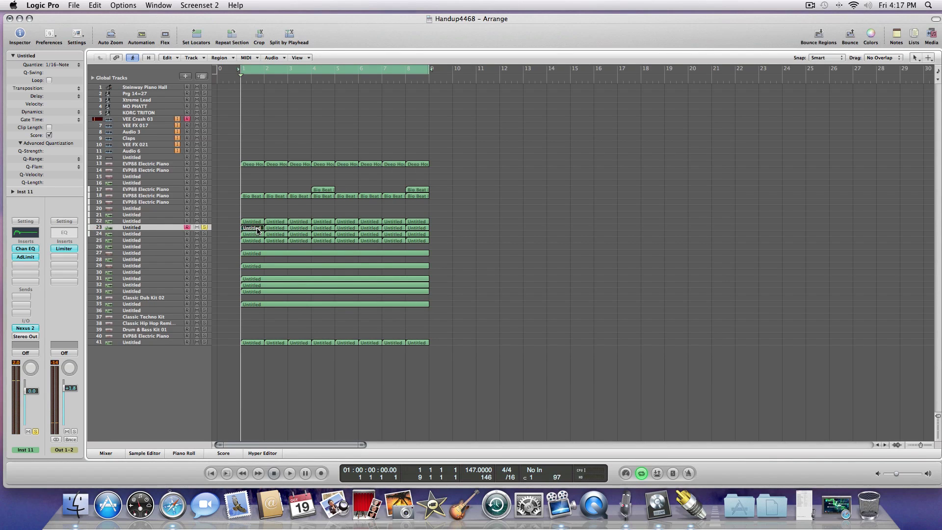
{"action": "left_click", "coordinate": [166, 361]}
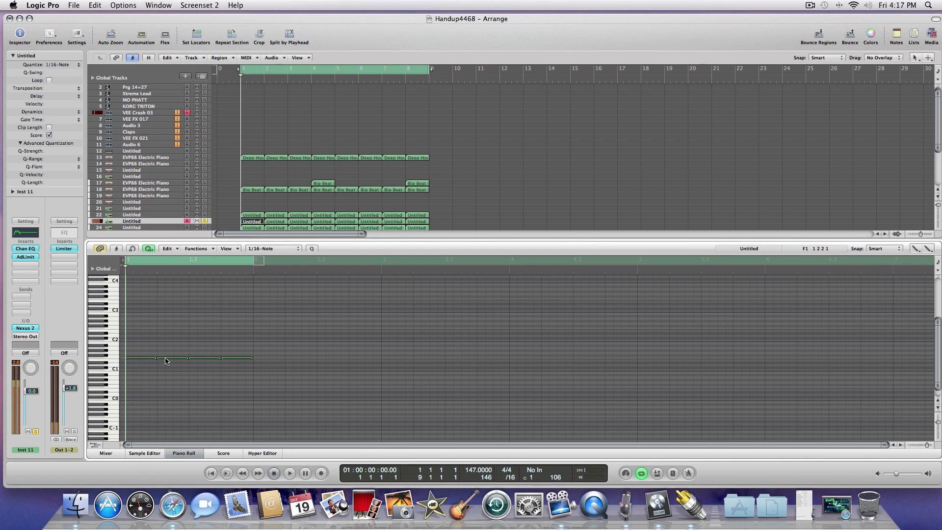
{"action": "left_click", "coordinate": [170, 251]}
{"action": "left_click", "coordinate": [170, 254]}
{"action": "key", "text": "Delete"}
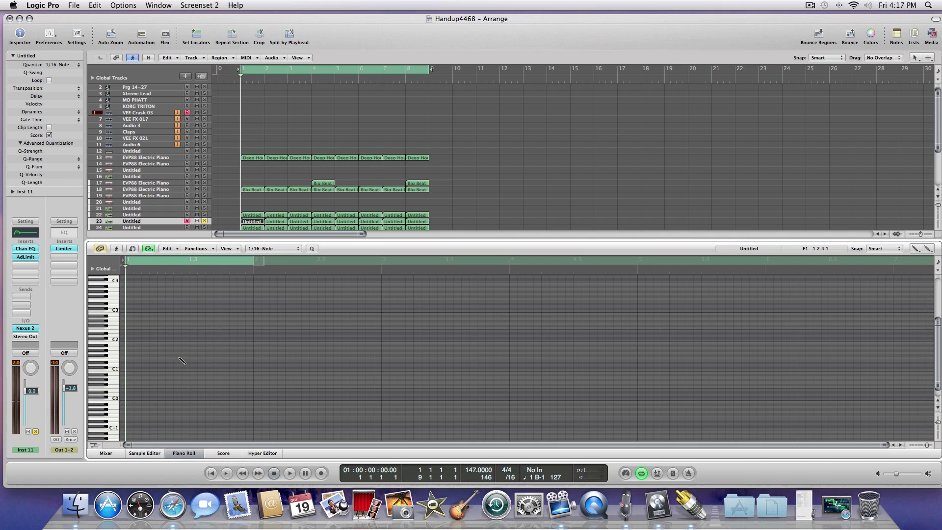
{"action": "left_click", "coordinate": [177, 249]}
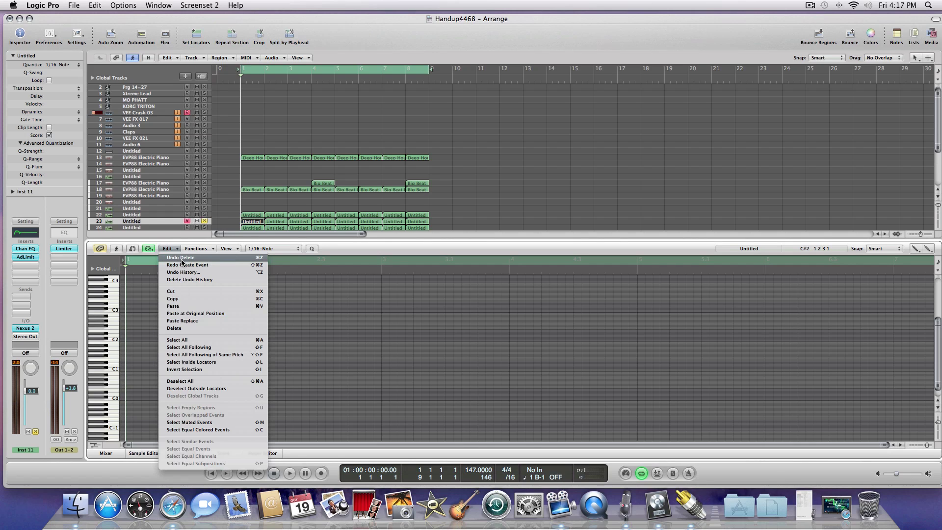
{"action": "left_click", "coordinate": [182, 261]}
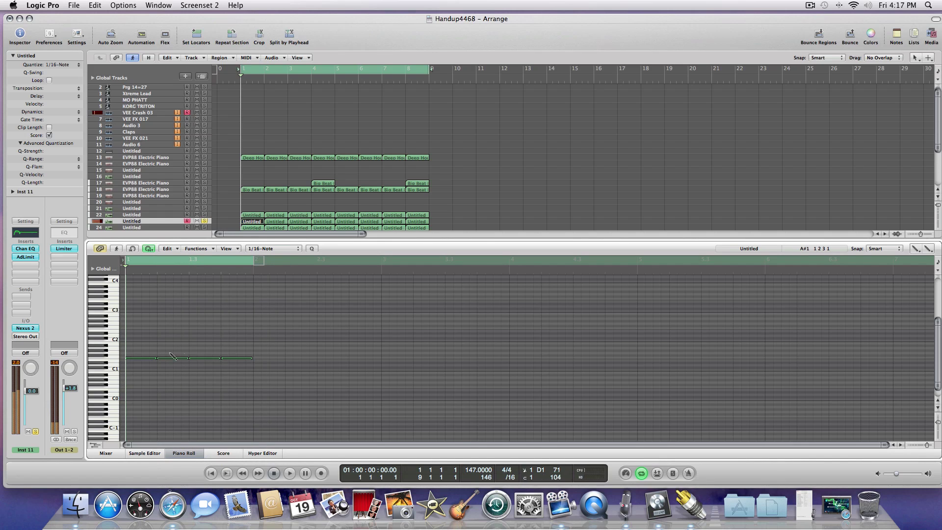
Add and delete test notes around C0, the bottom of the range and G2
{"action": "left_click", "coordinate": [170, 353]}
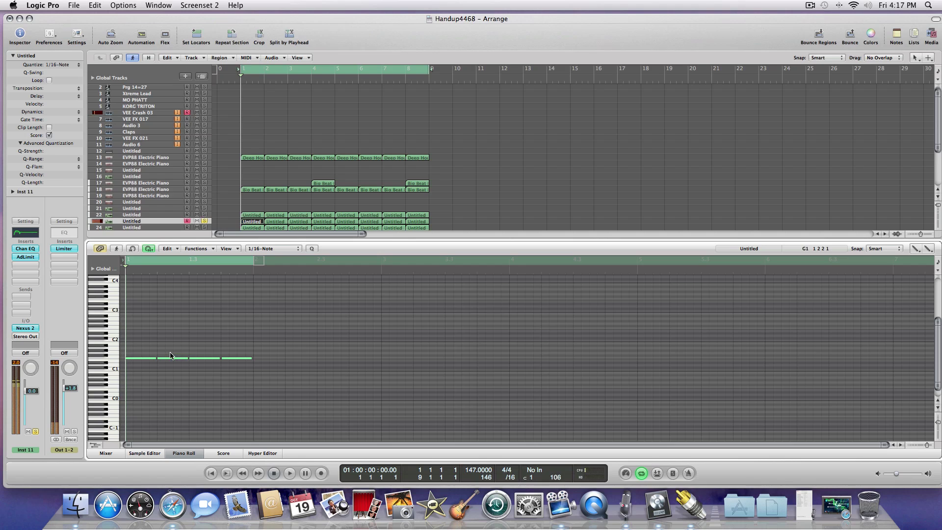
{"action": "left_click", "coordinate": [167, 377]}
{"action": "left_click_drag", "start_coordinate": [169, 379], "coordinate": [153, 408]}
{"action": "key", "text": "Delete"}
{"action": "left_click", "coordinate": [192, 436]}
{"action": "key", "text": "Delete"}
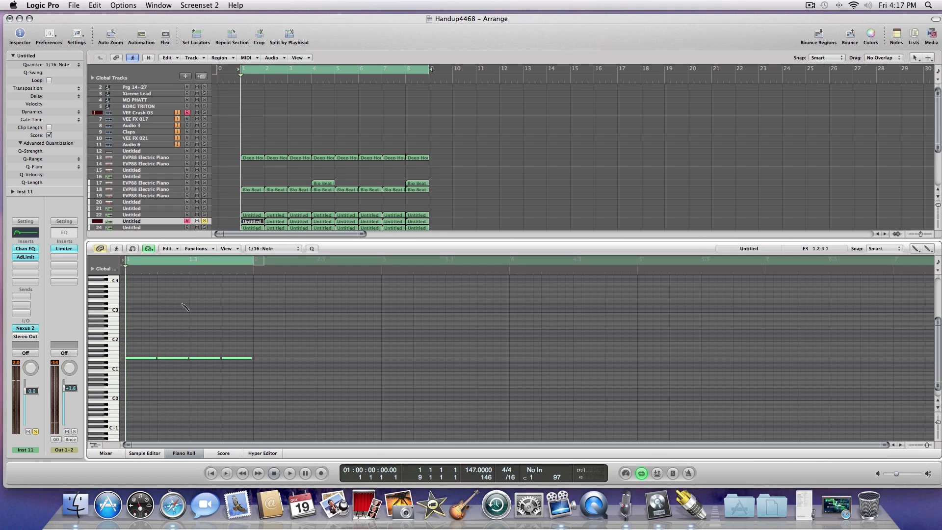
{"action": "left_click", "coordinate": [185, 308]}
{"action": "left_click_drag", "start_coordinate": [186, 308], "coordinate": [180, 325]}
{"action": "key", "text": "Delete"}
Audition the kick pattern, close the Piano Roll, and stop with the playhead at bar 1
{"action": "left_click", "coordinate": [192, 455]}
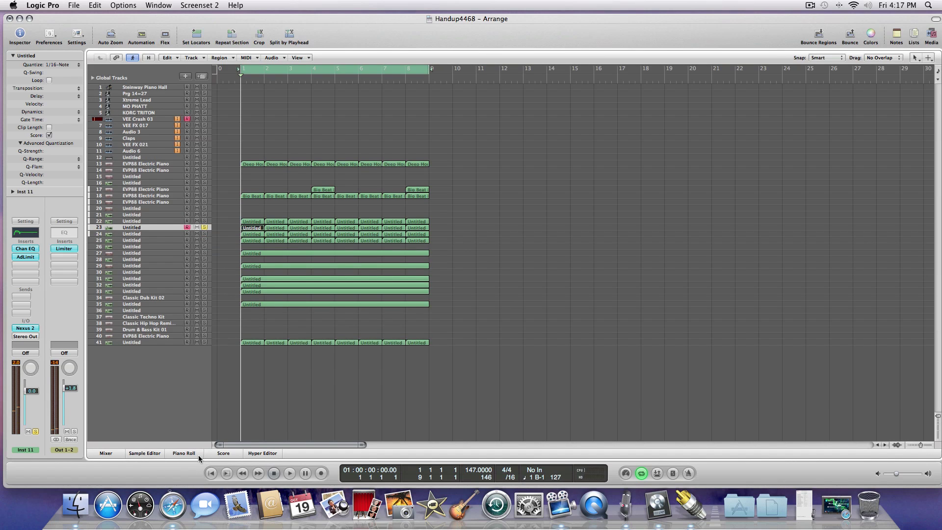
{"action": "left_click", "coordinate": [186, 453]}
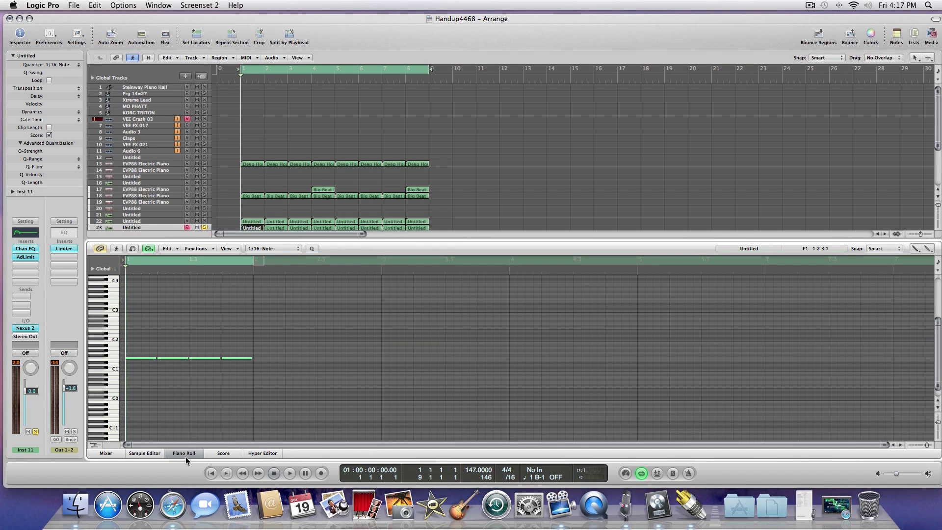
{"action": "left_click", "coordinate": [288, 473]}
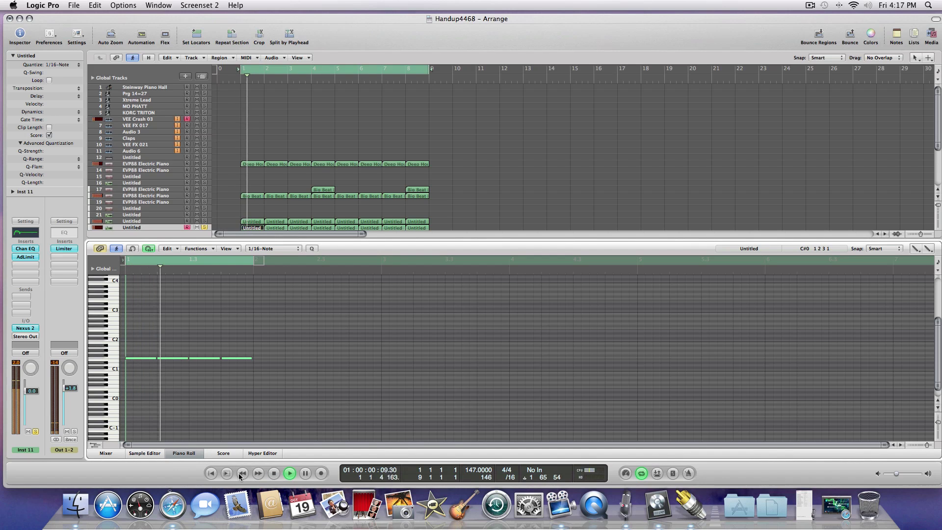
{"action": "left_click", "coordinate": [183, 455]}
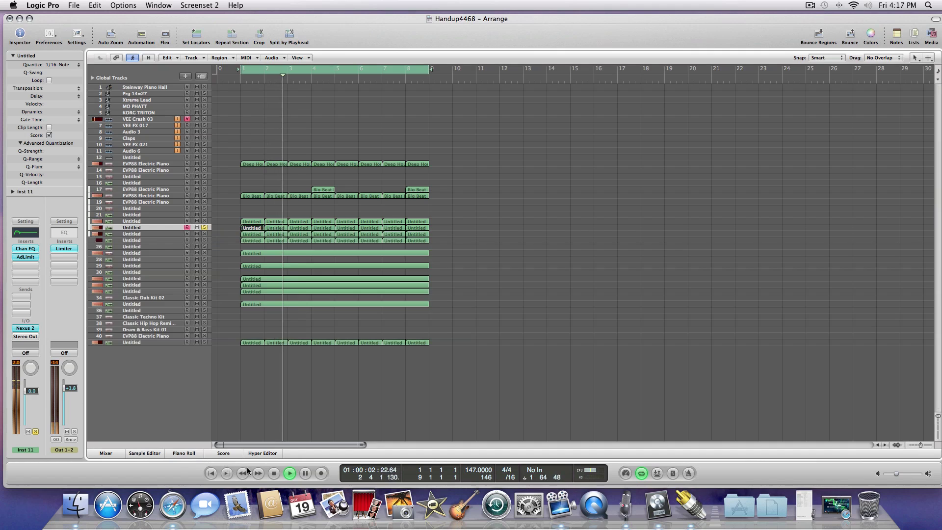
{"action": "left_click", "coordinate": [276, 473]}
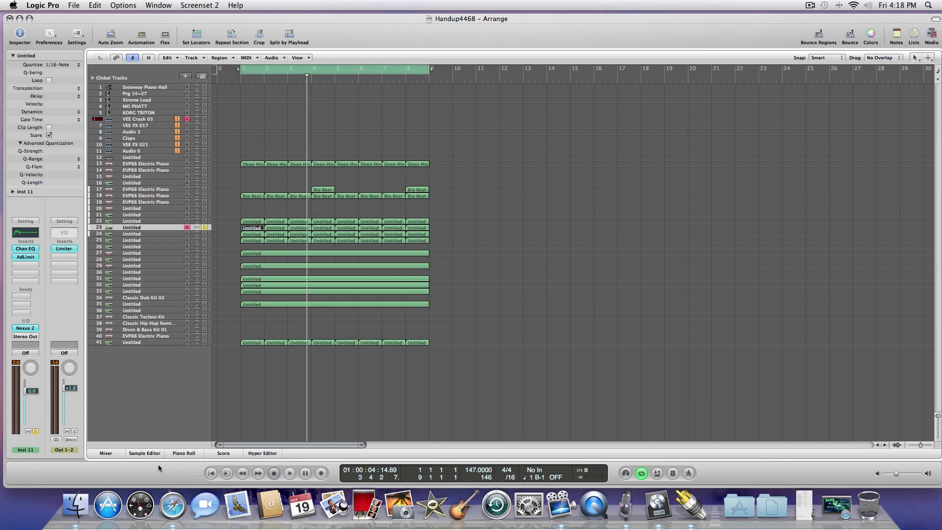
{"action": "left_click", "coordinate": [283, 474]}
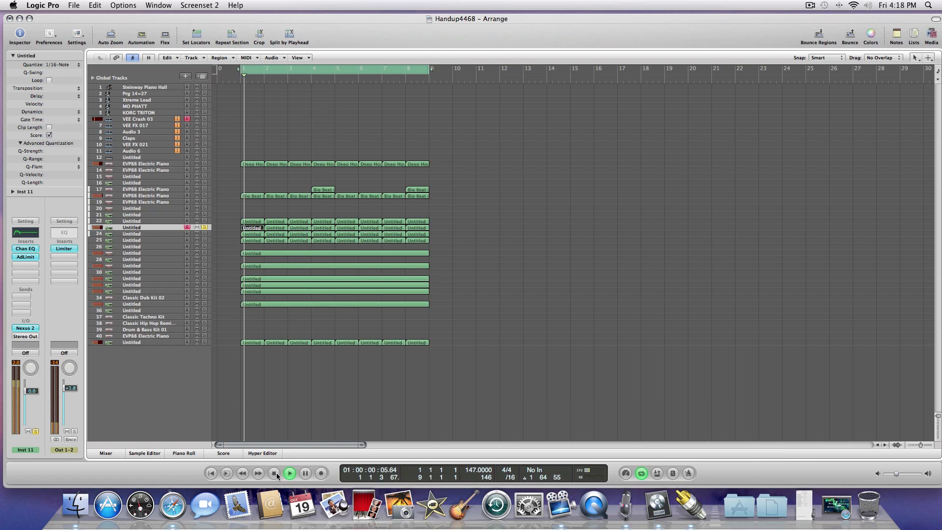
{"action": "double_click", "coordinate": [274, 474]}
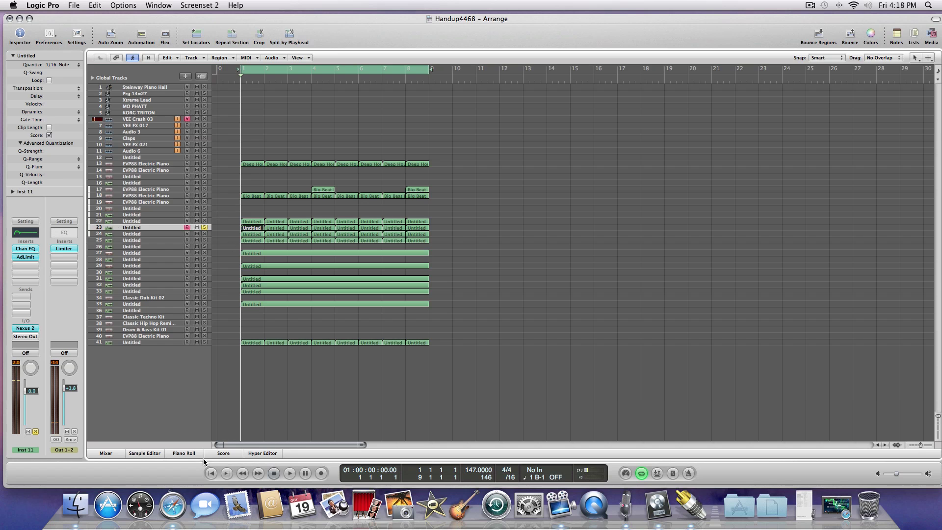
Switch to Safari and go back through the reFX Nexus2 pages to the Google 'refx' results
{"action": "left_click", "coordinate": [175, 505]}
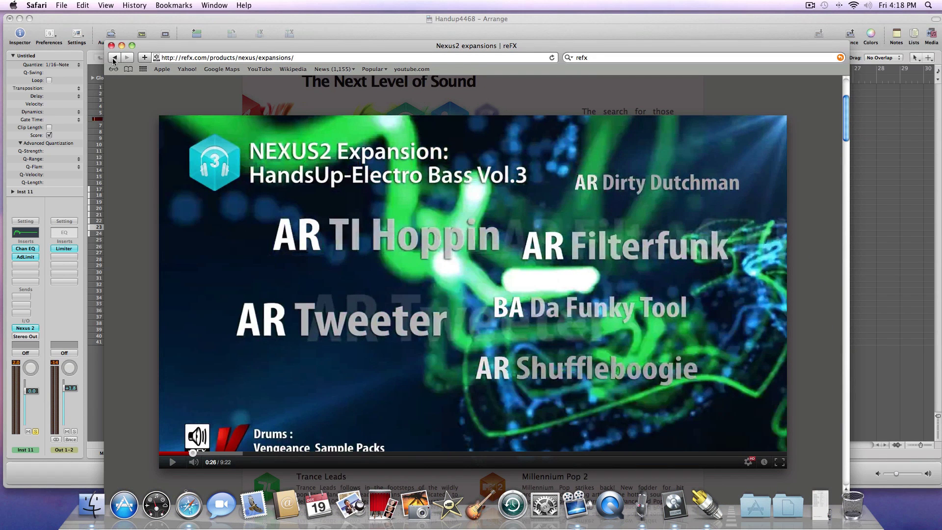
{"action": "left_click", "coordinate": [114, 60]}
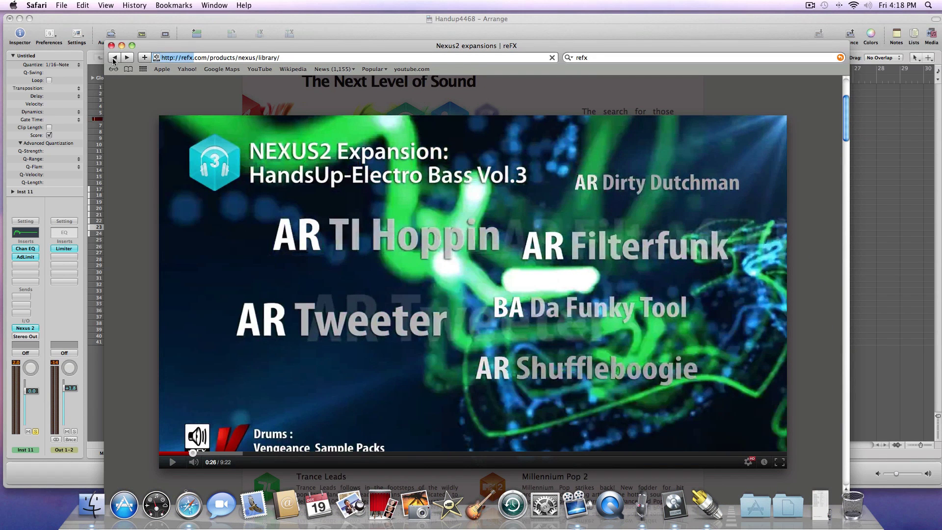
{"action": "left_click", "coordinate": [114, 59]}
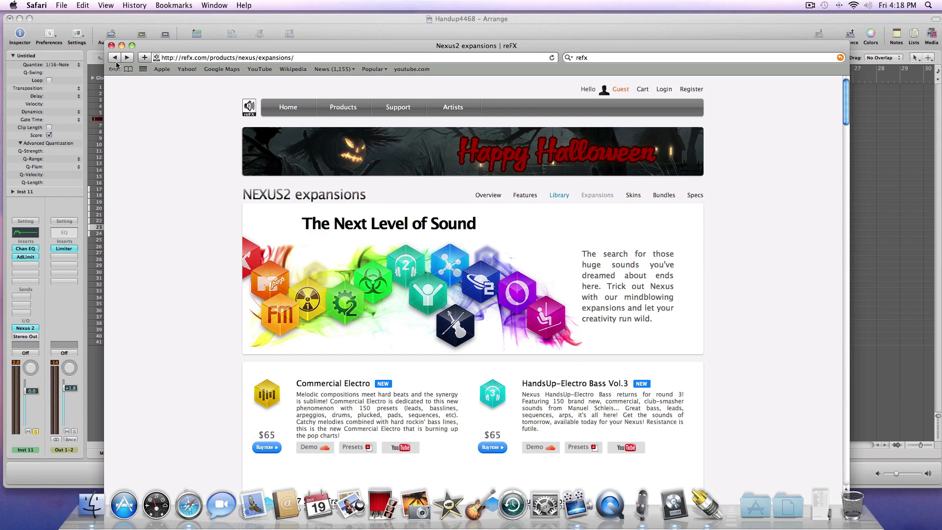
{"action": "left_click", "coordinate": [115, 59]}
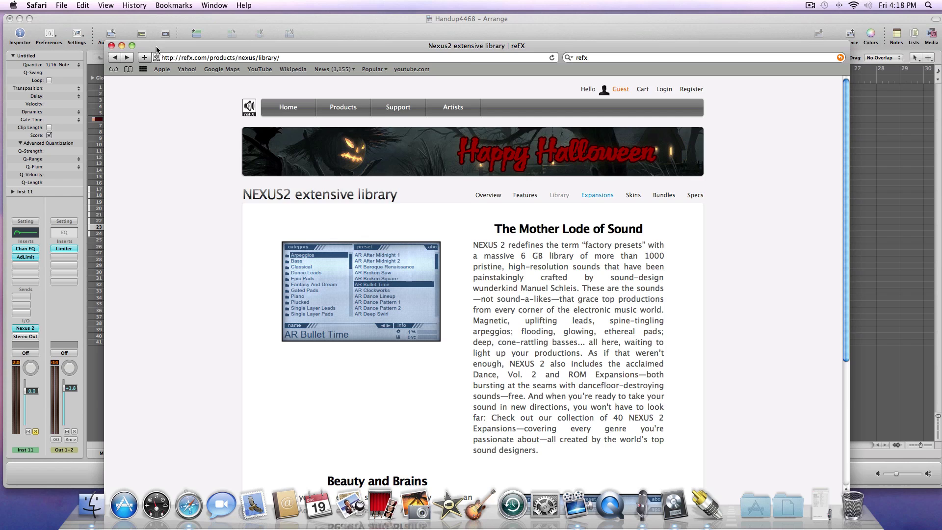
{"action": "left_click", "coordinate": [115, 59]}
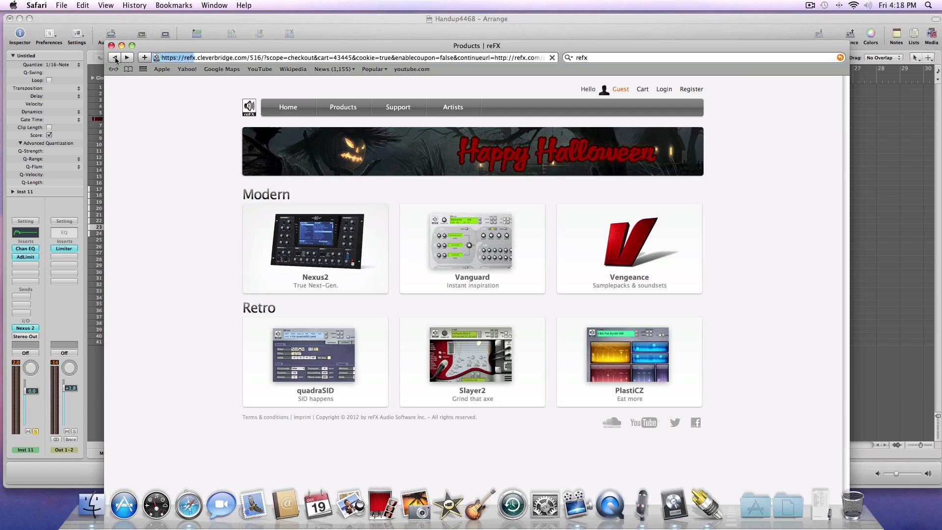
{"action": "left_click", "coordinate": [115, 59]}
{"action": "left_click", "coordinate": [115, 59]}
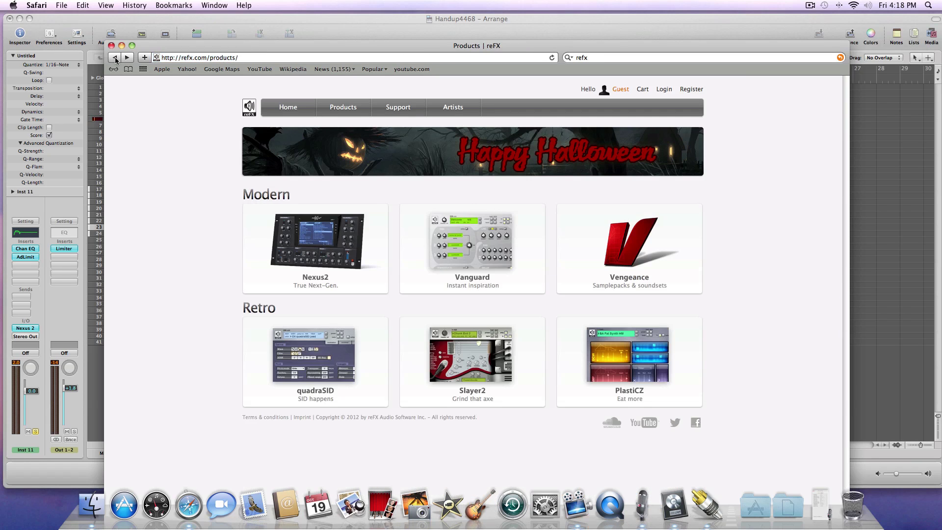
{"action": "left_click", "coordinate": [115, 59]}
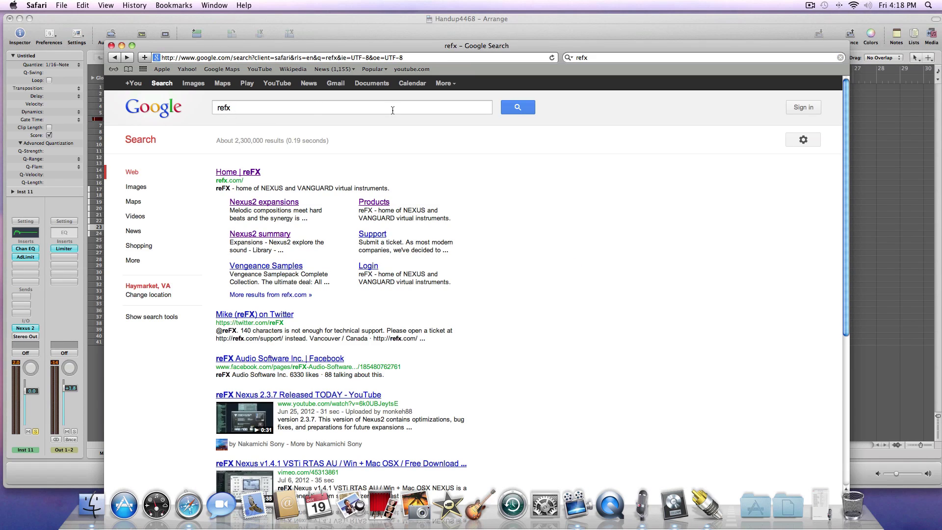
Open the reFX home page from Google, then the Products page, and scroll through the Nexus2 summary
{"action": "left_click", "coordinate": [242, 173]}
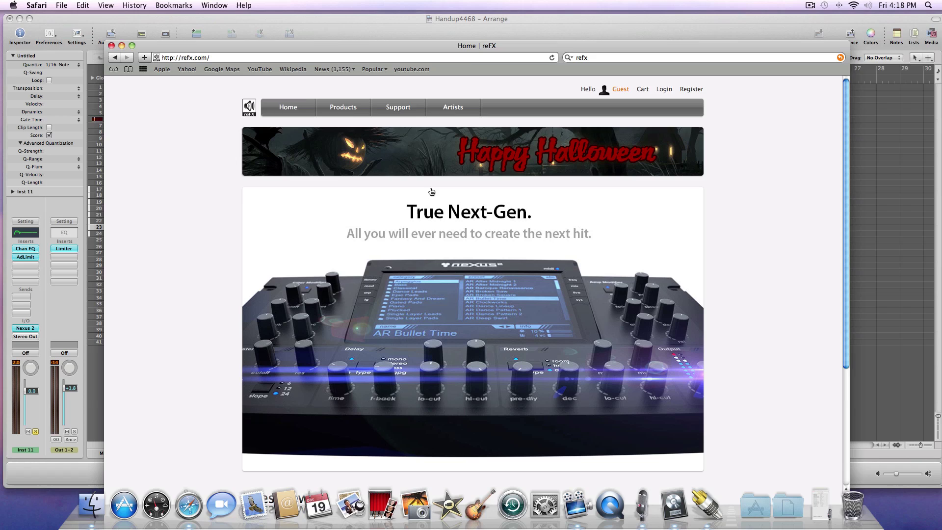
{"action": "left_click", "coordinate": [295, 112]}
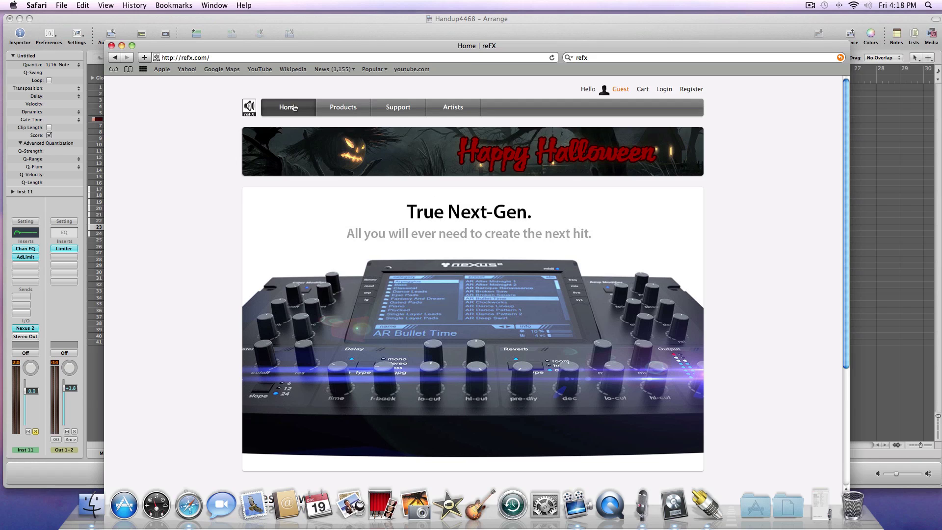
{"action": "left_click", "coordinate": [339, 108]}
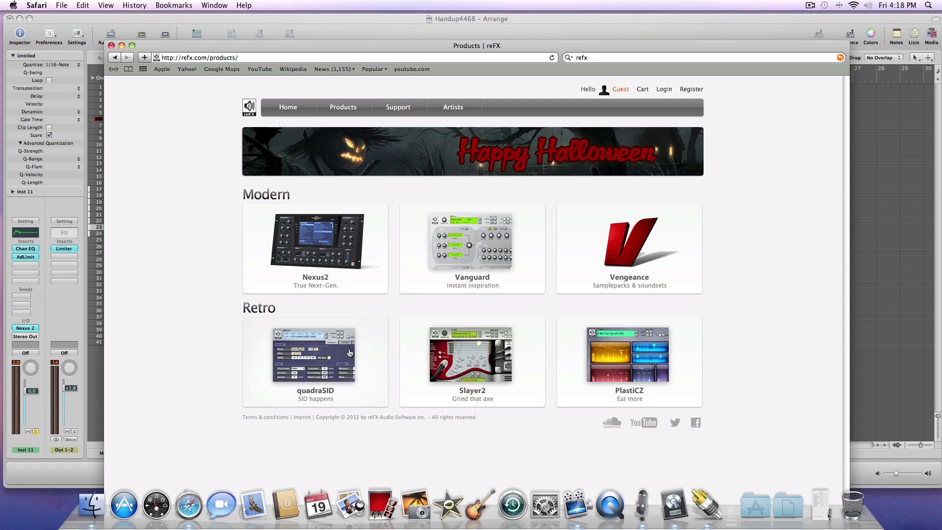
{"action": "left_click", "coordinate": [306, 243]}
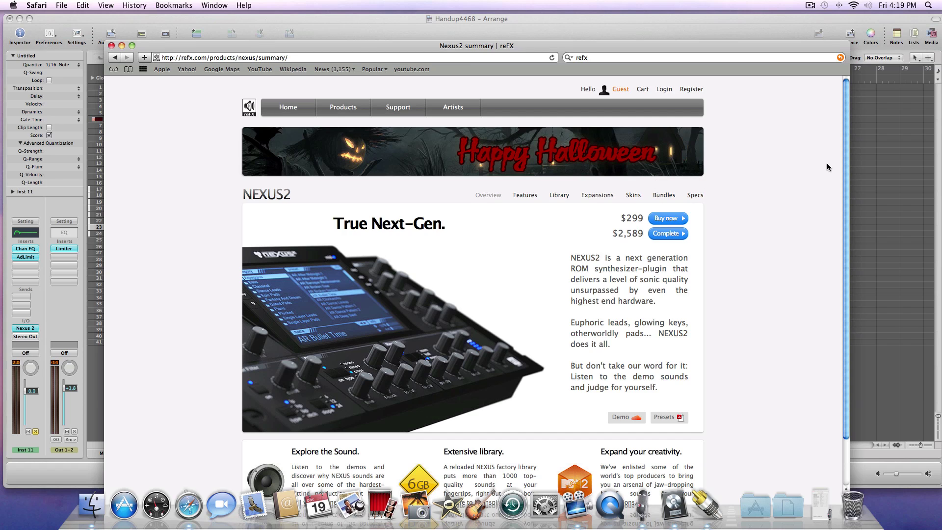
{"action": "left_click_drag", "start_coordinate": [844, 132], "coordinate": [845, 182]}
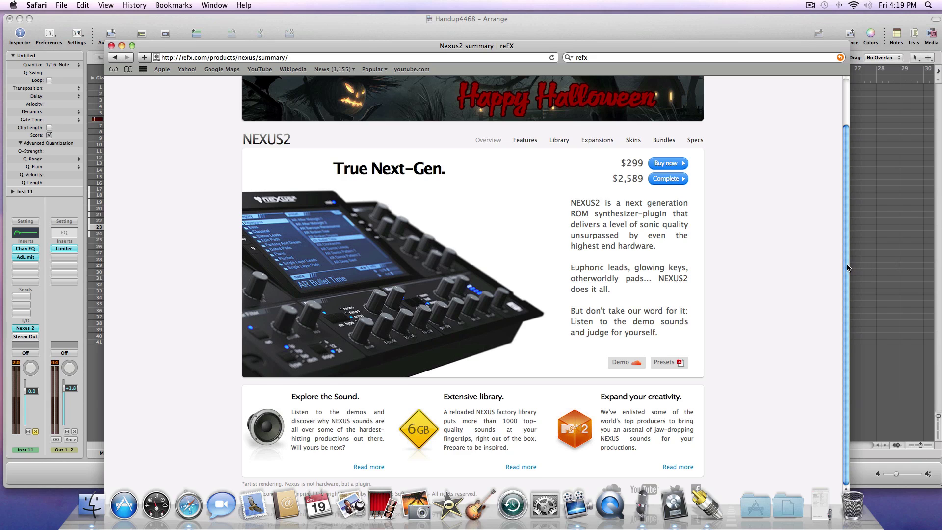
{"action": "left_click_drag", "start_coordinate": [849, 269], "coordinate": [843, 200]}
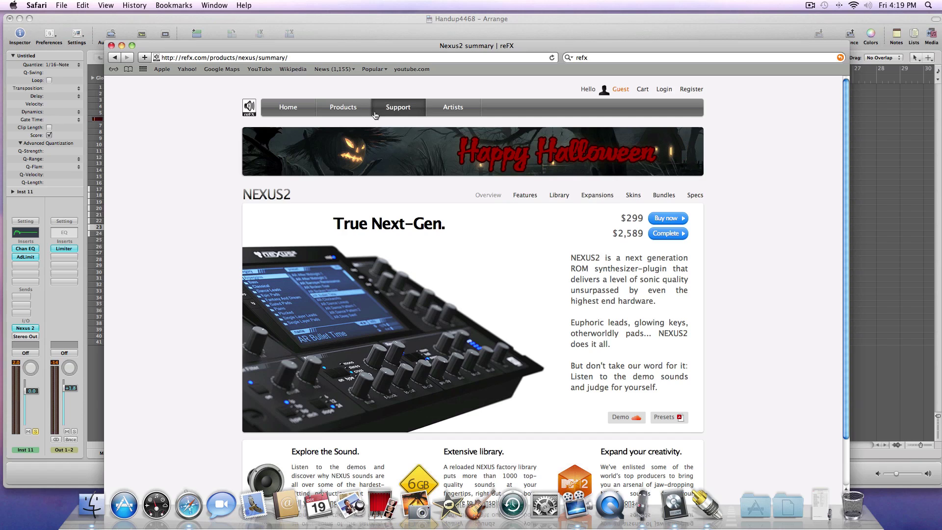
Go back to the reFX products page and open Nexus2's Expansions listing
{"action": "left_click", "coordinate": [349, 110]}
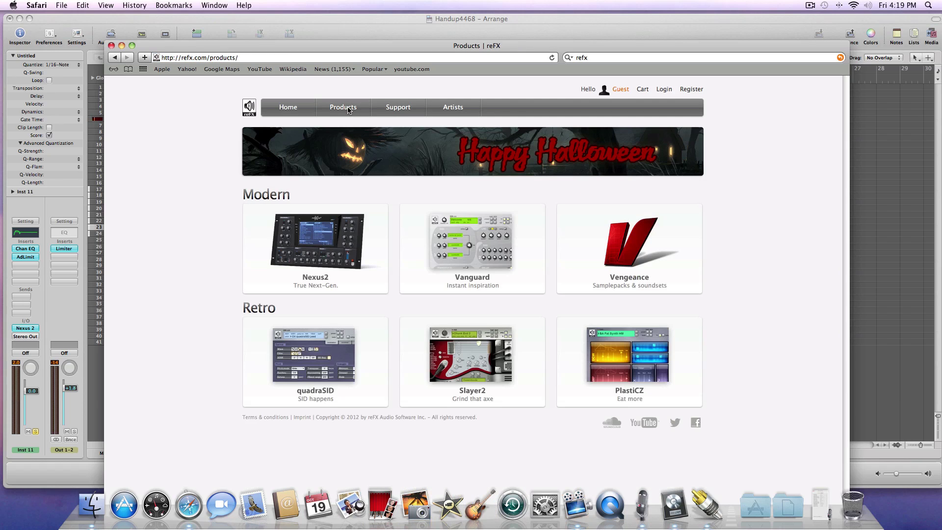
{"action": "left_click", "coordinate": [317, 242]}
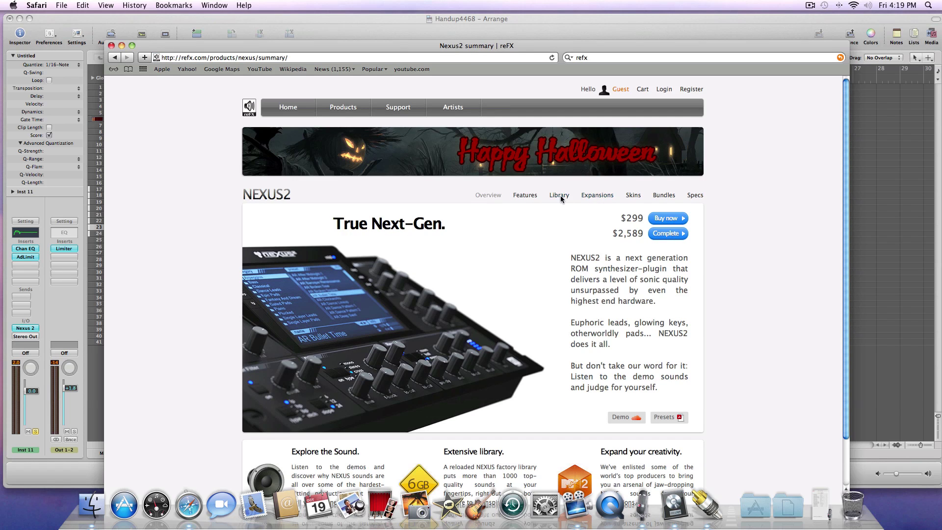
{"action": "left_click", "coordinate": [588, 196]}
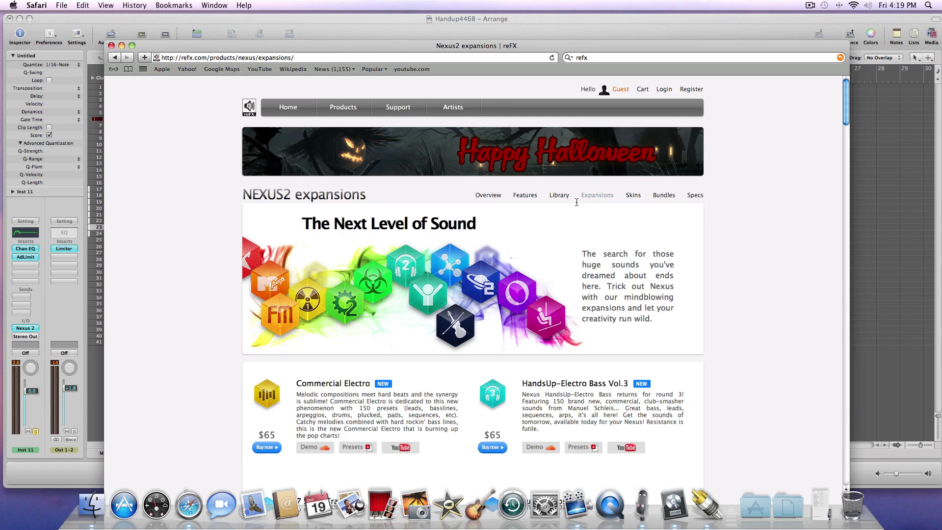
{"action": "scroll", "coordinate": [845, 96], "scroll_direction": "down", "scroll_amount": 1}
{"action": "left_click_drag", "start_coordinate": [845, 95], "coordinate": [847, 108]}
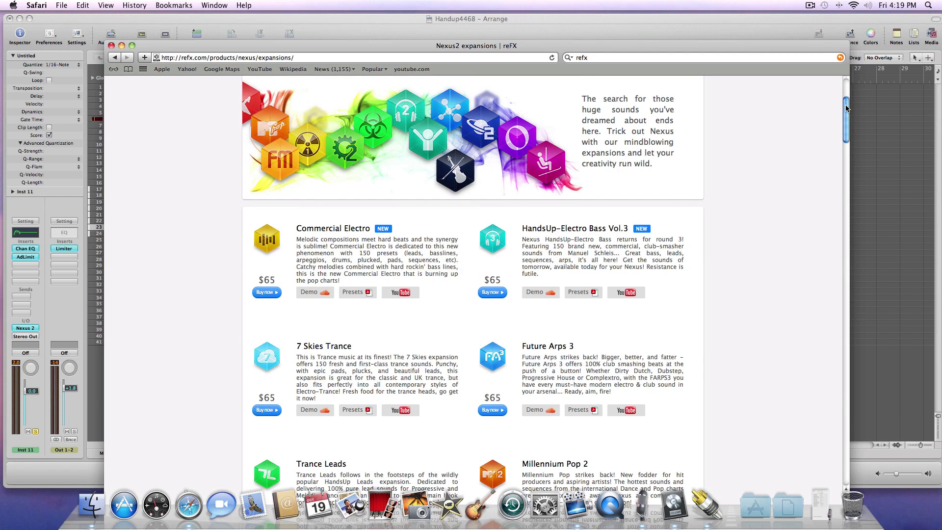
{"action": "left_click_drag", "start_coordinate": [847, 108], "coordinate": [849, 115]}
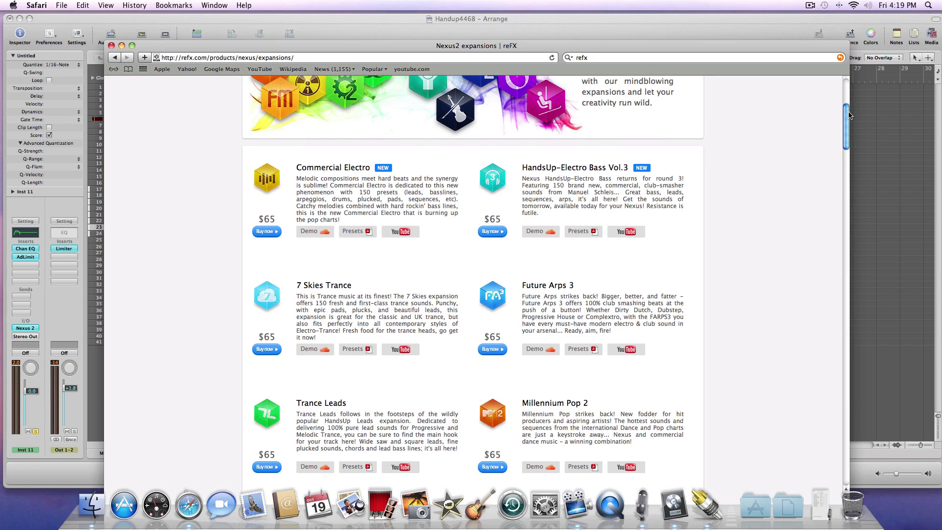
{"action": "mouse_move", "coordinate": [849, 116]}
{"action": "left_mouse_down"}
{"action": "mouse_move", "coordinate": [849, 100]}
{"action": "mouse_move", "coordinate": [849, 110]}
{"action": "left_mouse_up"}
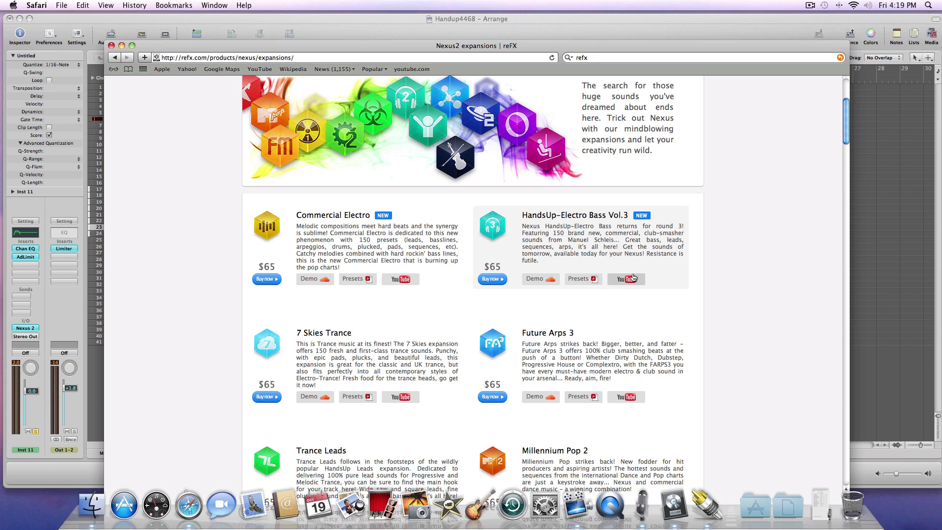
Play the HandsUp-Electro Bass Vol.3 demo, skim to about 1:48, pause, and close Safari
{"action": "left_click", "coordinate": [626, 280]}
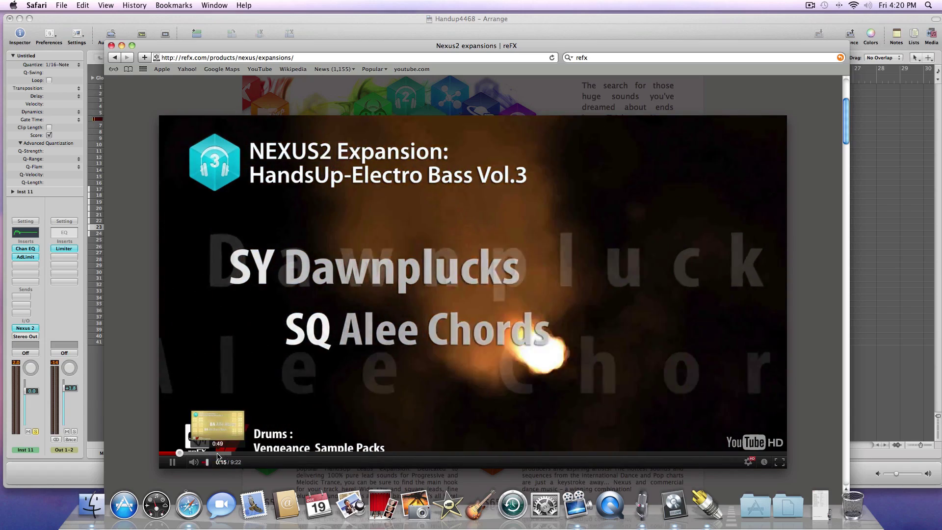
{"action": "left_click", "coordinate": [217, 453]}
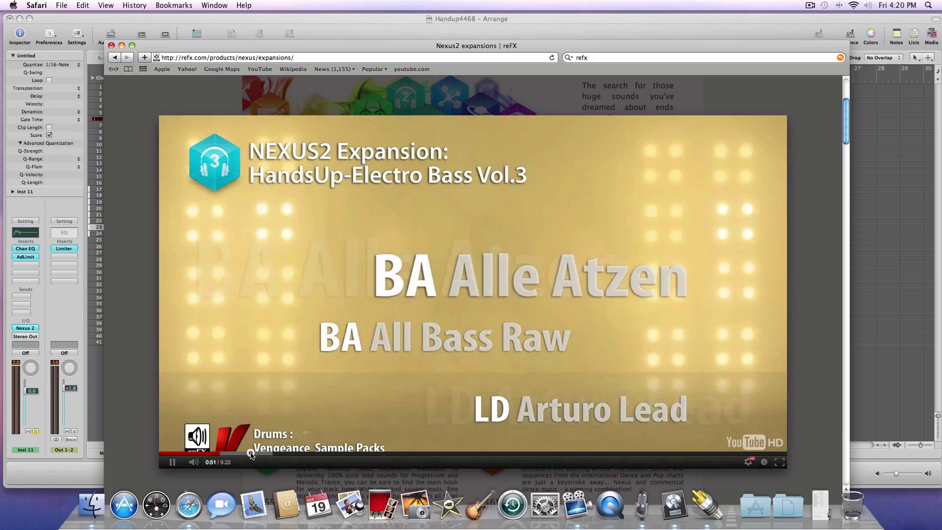
{"action": "left_click", "coordinate": [250, 454]}
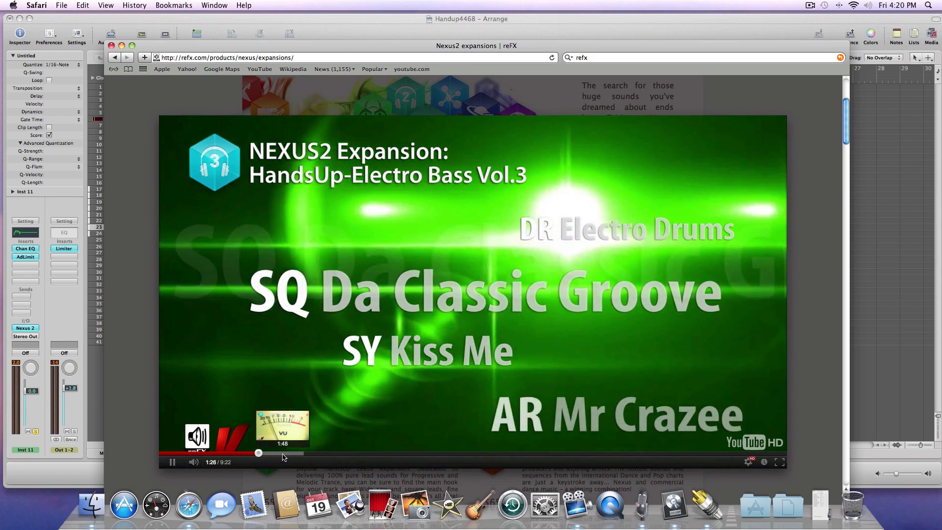
{"action": "left_click", "coordinate": [286, 454]}
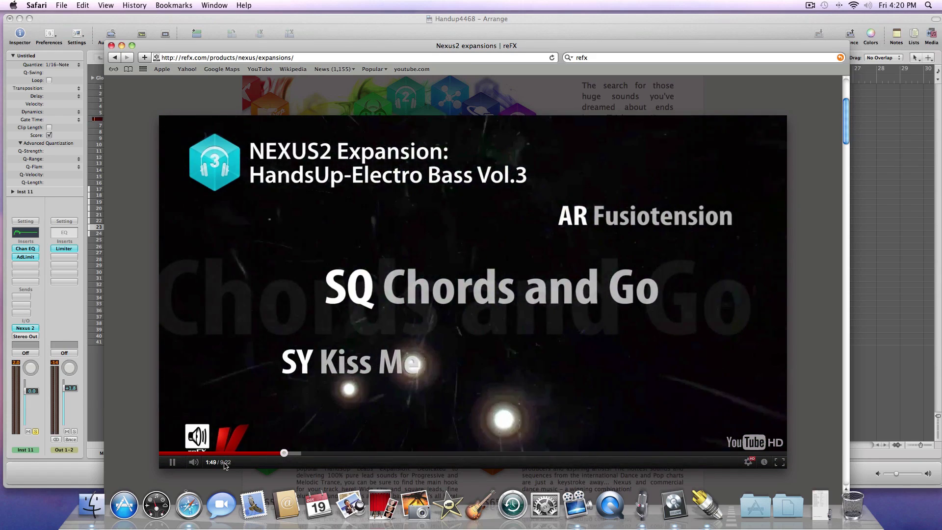
{"action": "left_click", "coordinate": [172, 462]}
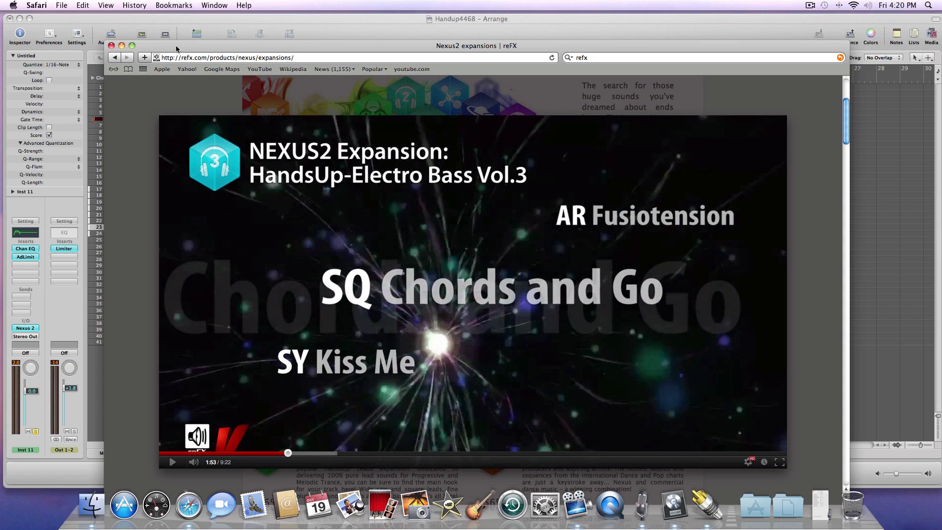
{"action": "left_click_drag", "start_coordinate": [177, 48], "coordinate": [177, 52]}
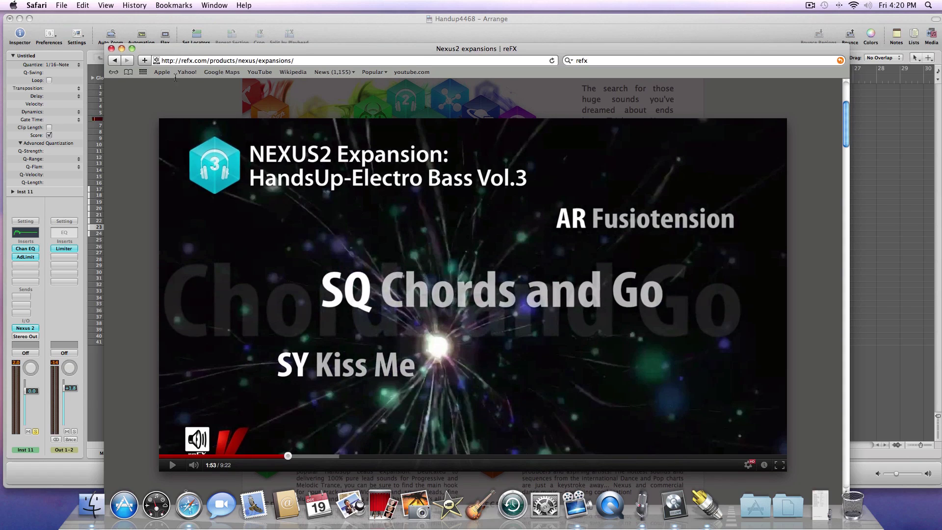
{"action": "left_click", "coordinate": [111, 48]}
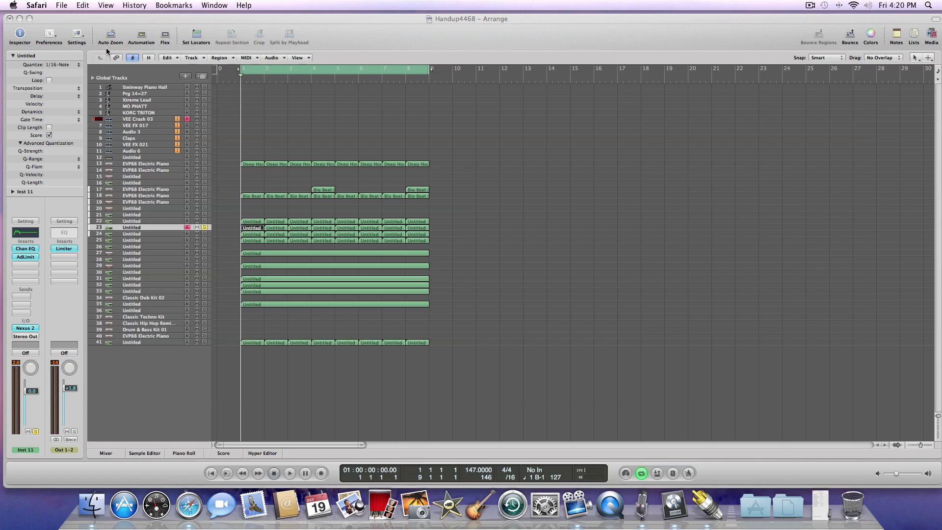
{"action": "left_click", "coordinate": [113, 22]}
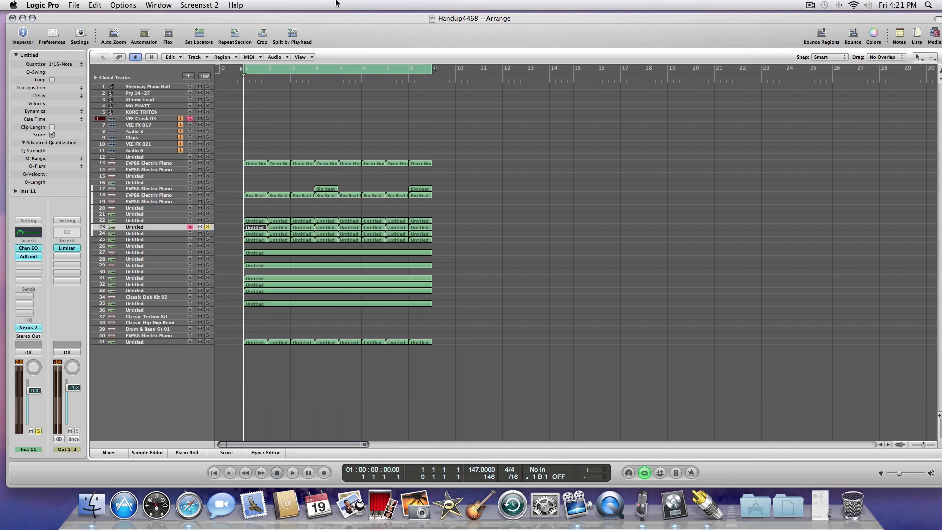
{"action": "left_click", "coordinate": [810, 6]}
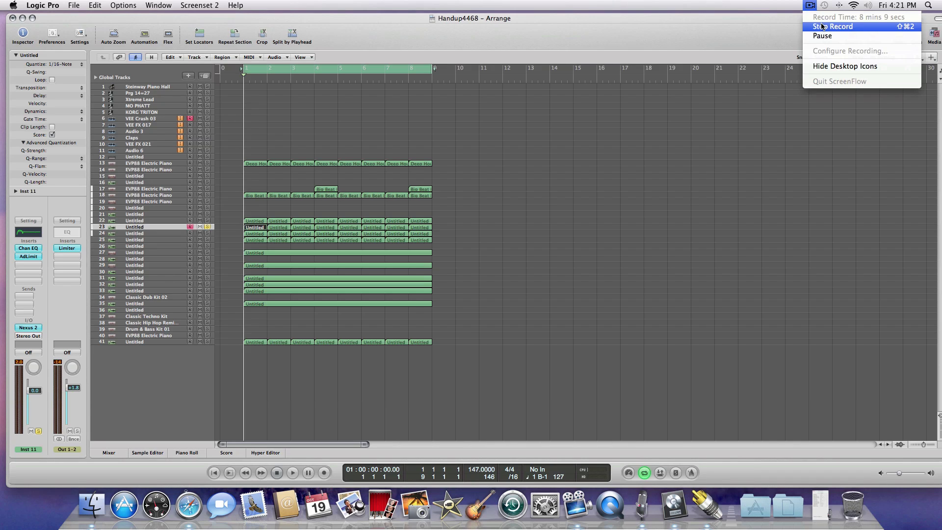